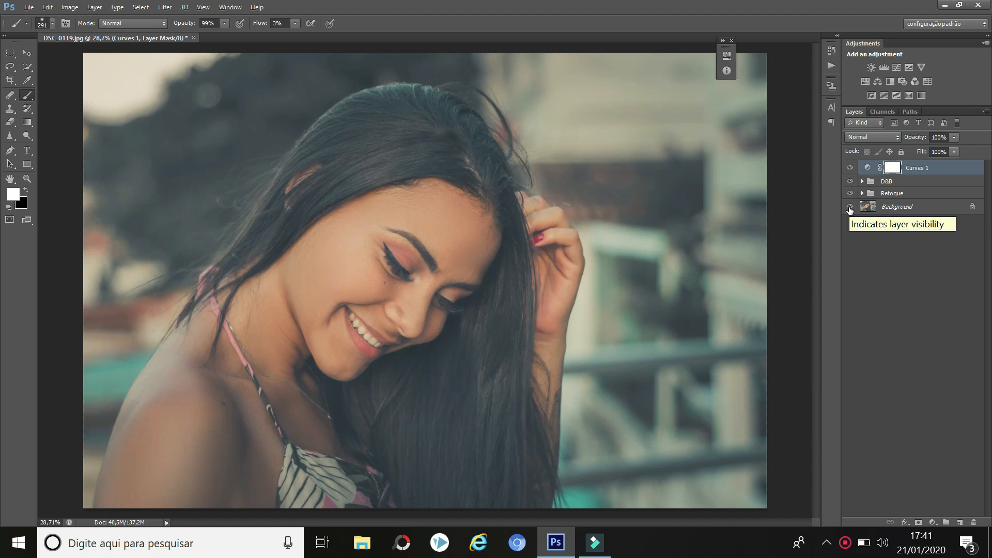
Compare the retouched portrait with the original Background layer, both in full view and close up on the face.
alt+click(850, 208)
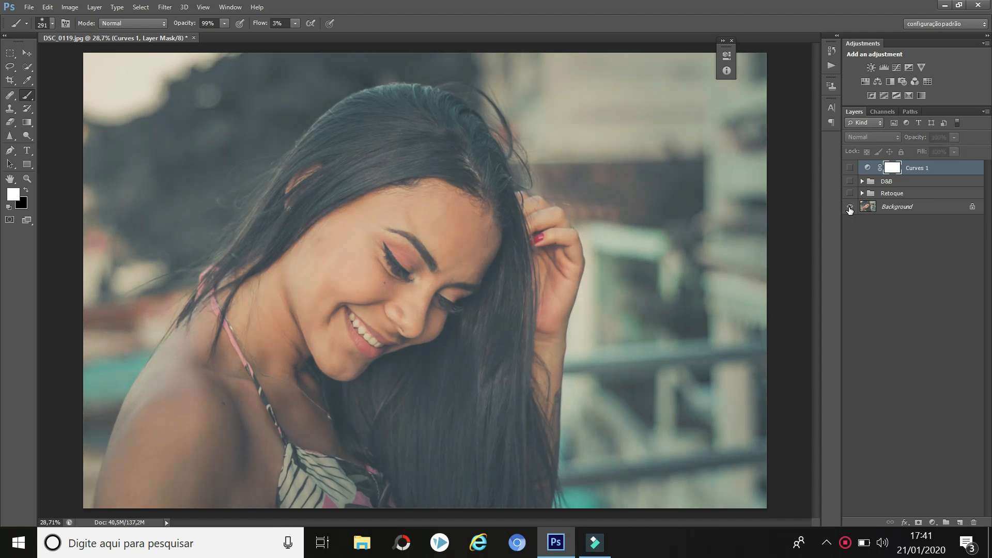
alt+click(850, 207)
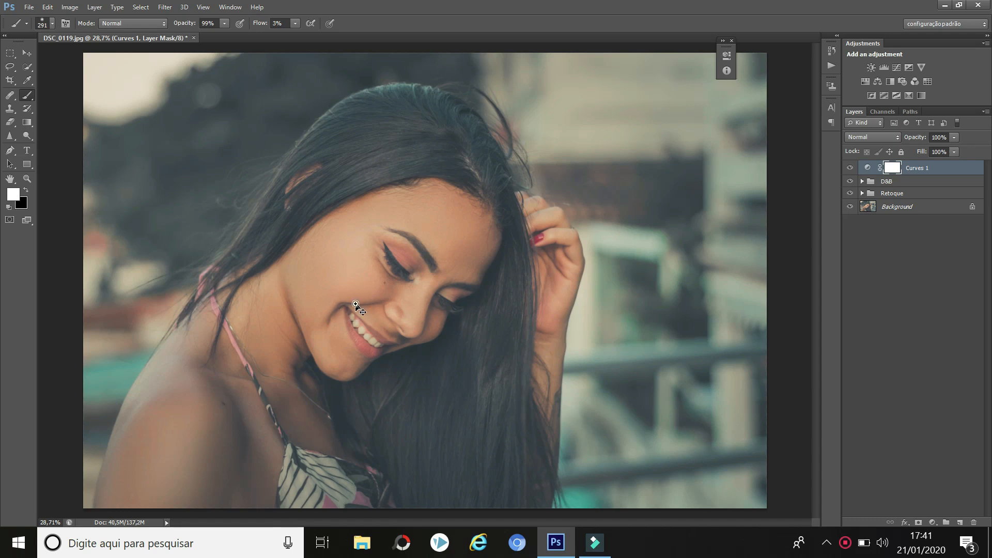
drag(368, 306, 399, 306)
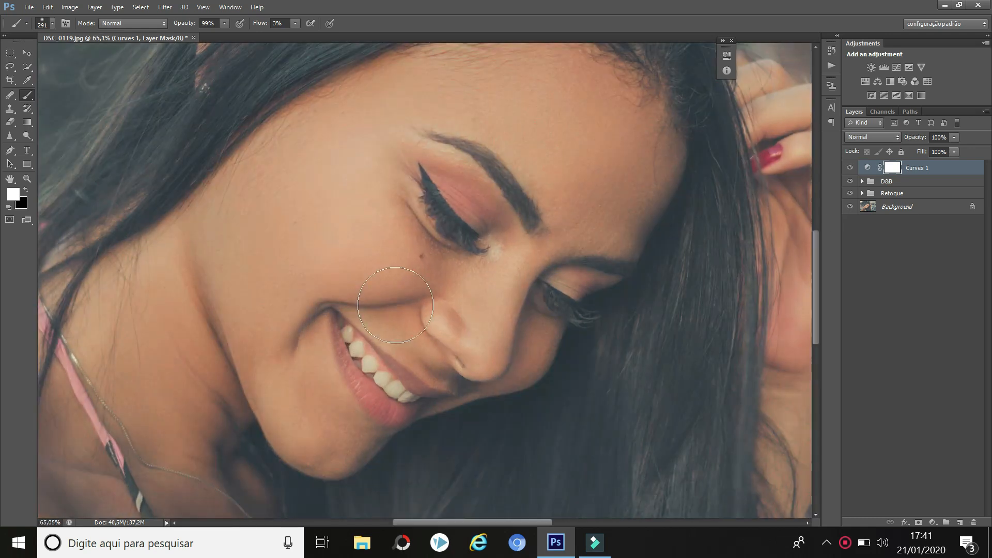
alt+click(850, 207)
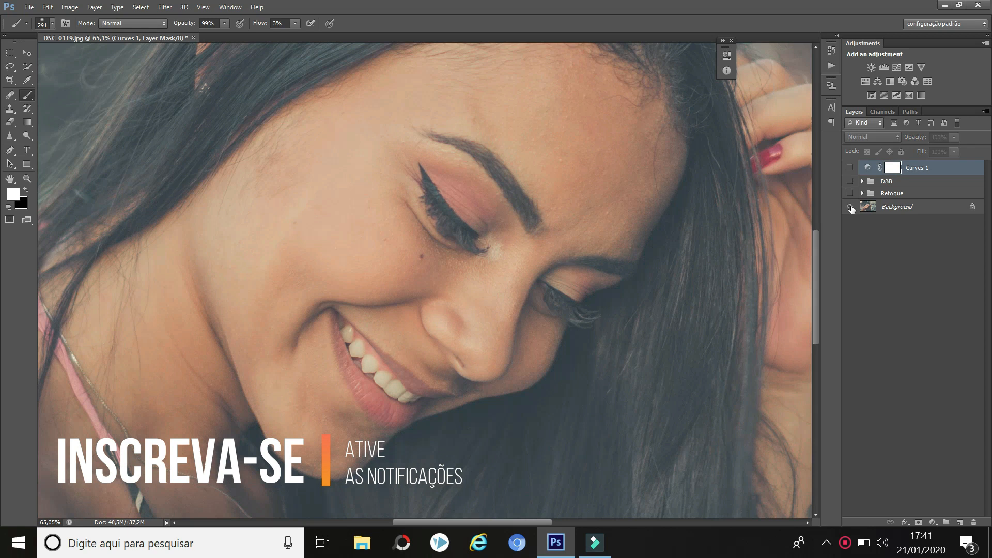
alt+click(850, 207)
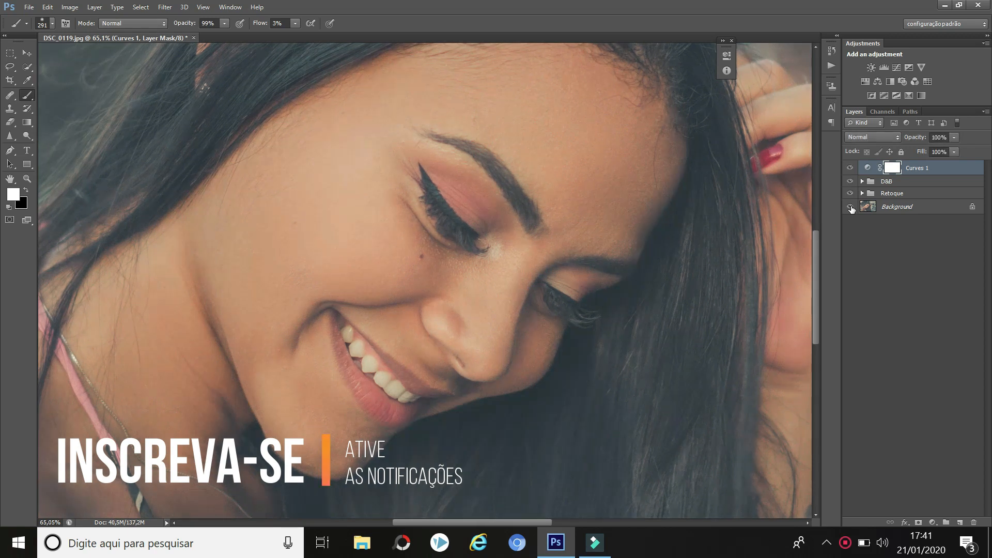
alt+click(851, 207)
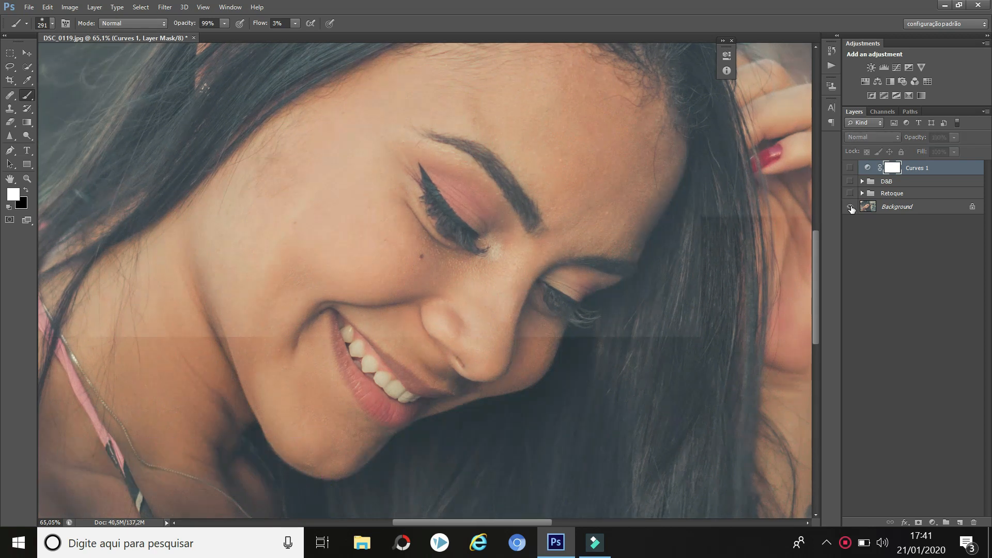
alt+click(851, 208)
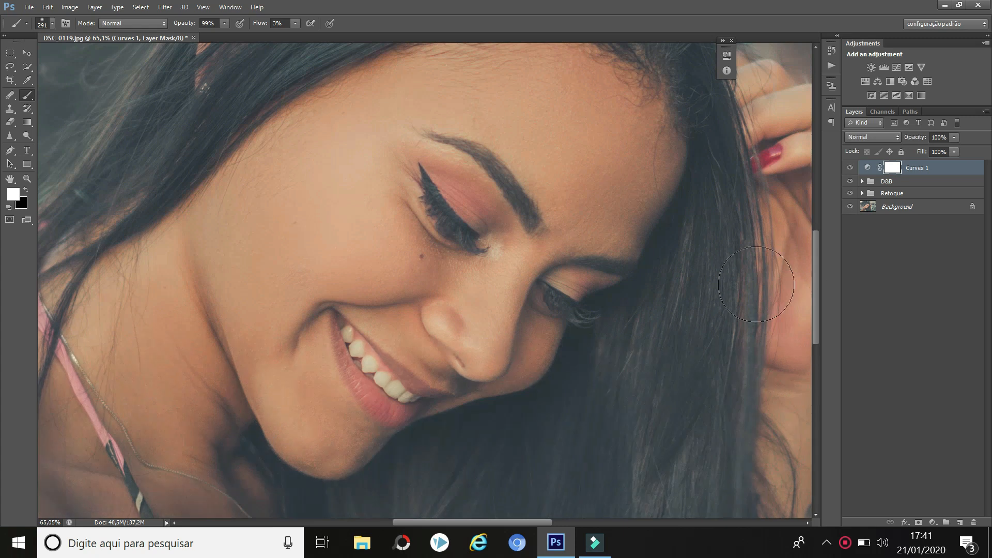
key(ctrl+0)
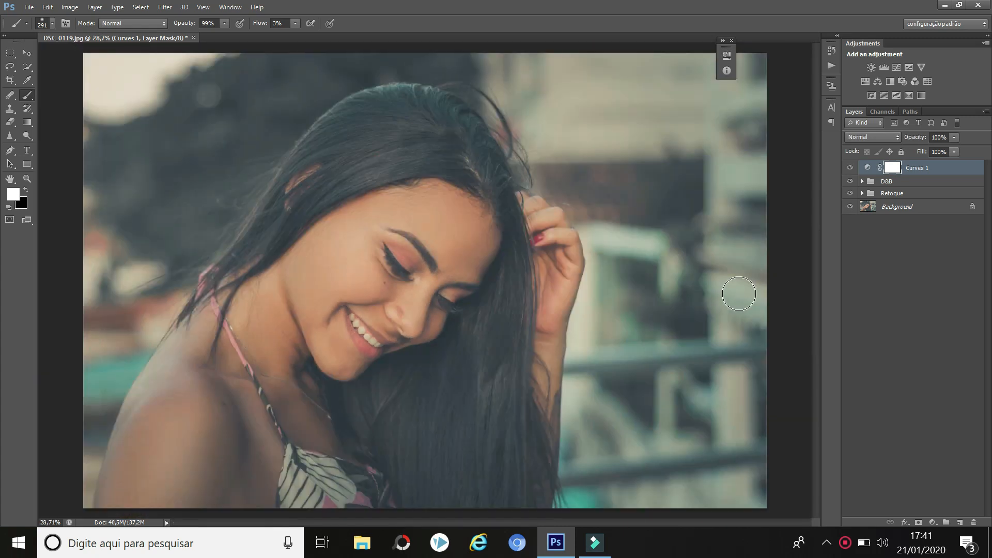
Examine the layers inside the D&B and Retoque groups, and collapse both groups again.
click(862, 182)
click(861, 223)
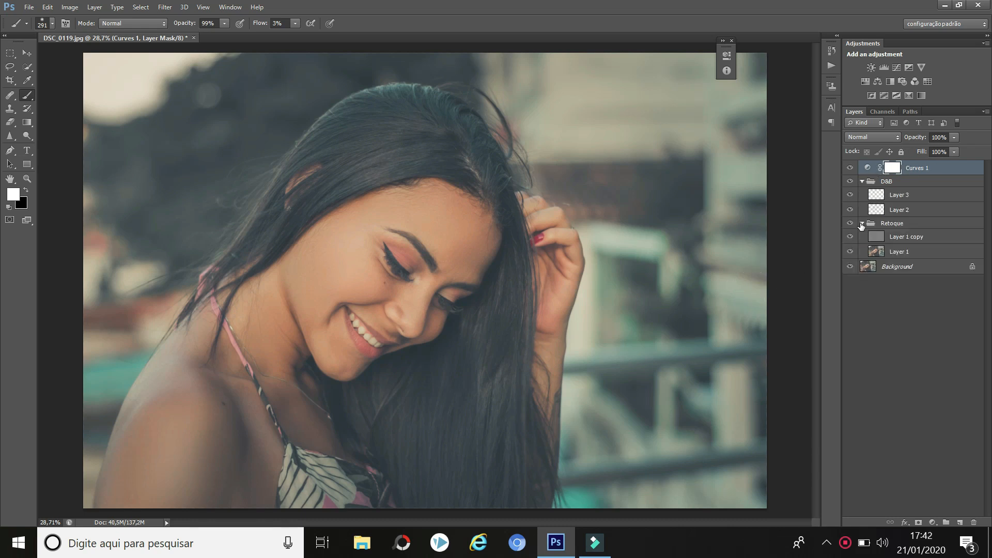
click(863, 224)
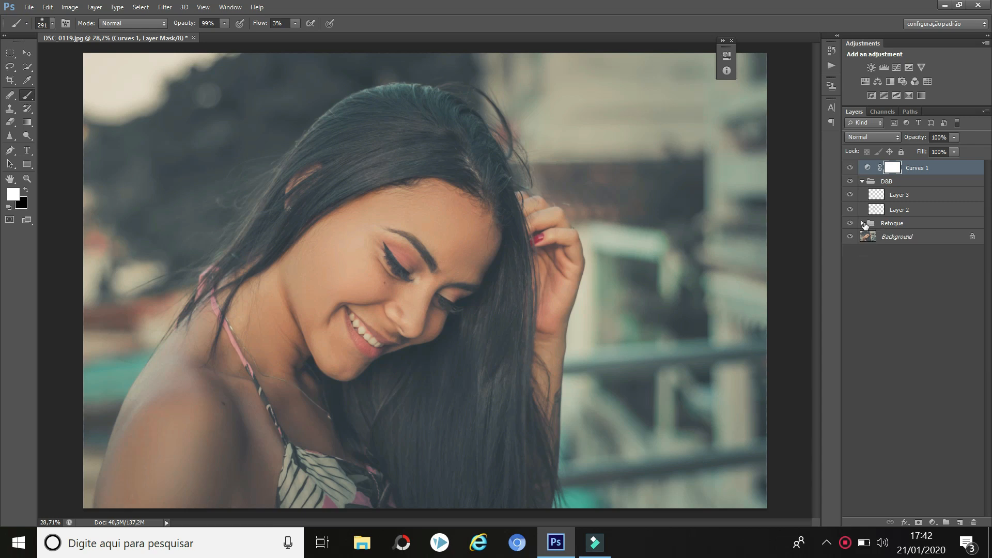
click(862, 182)
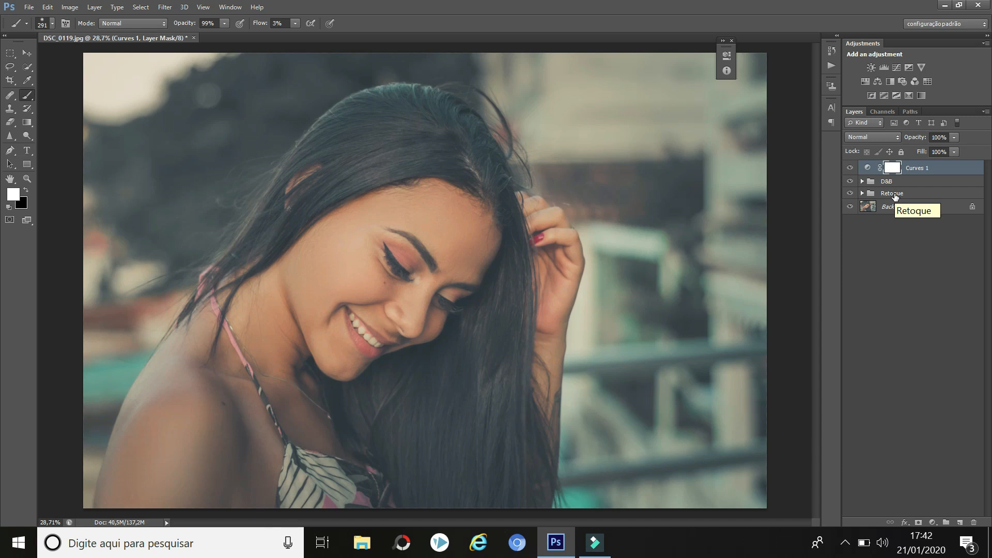
click(862, 193)
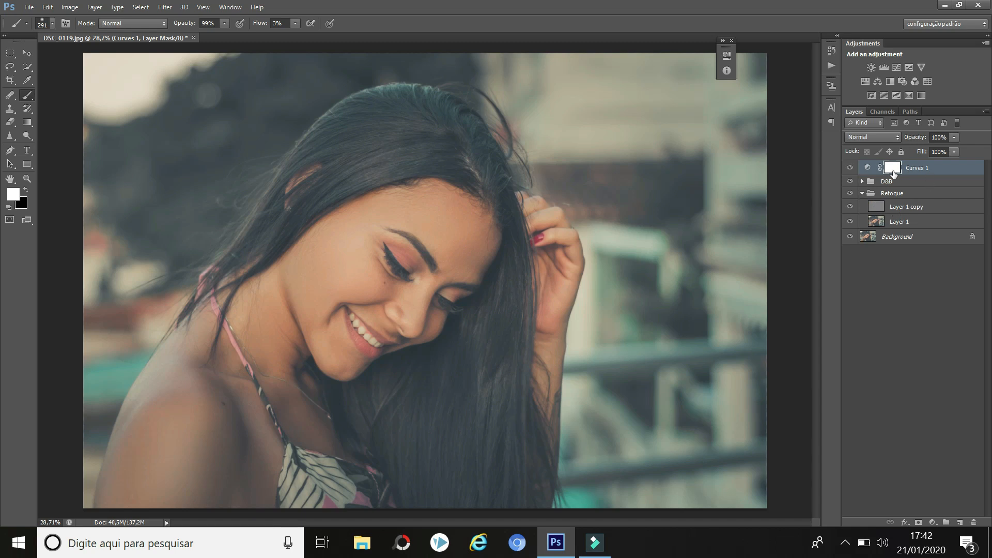
click(862, 182)
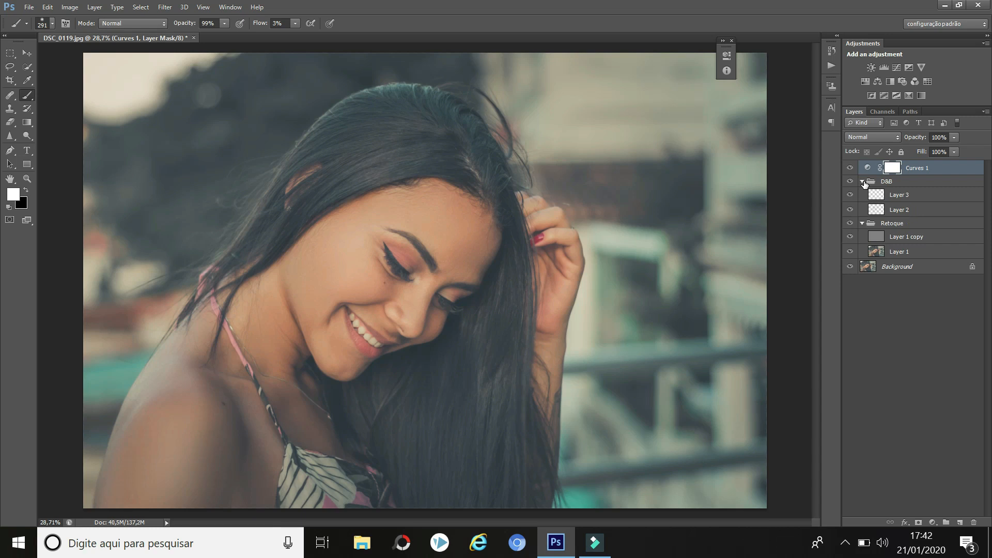
click(862, 181)
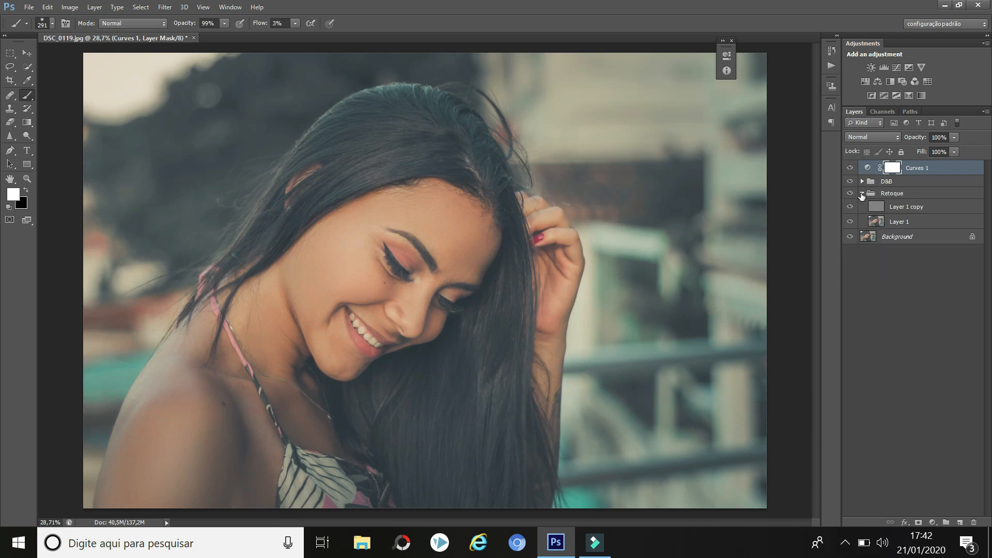
click(862, 194)
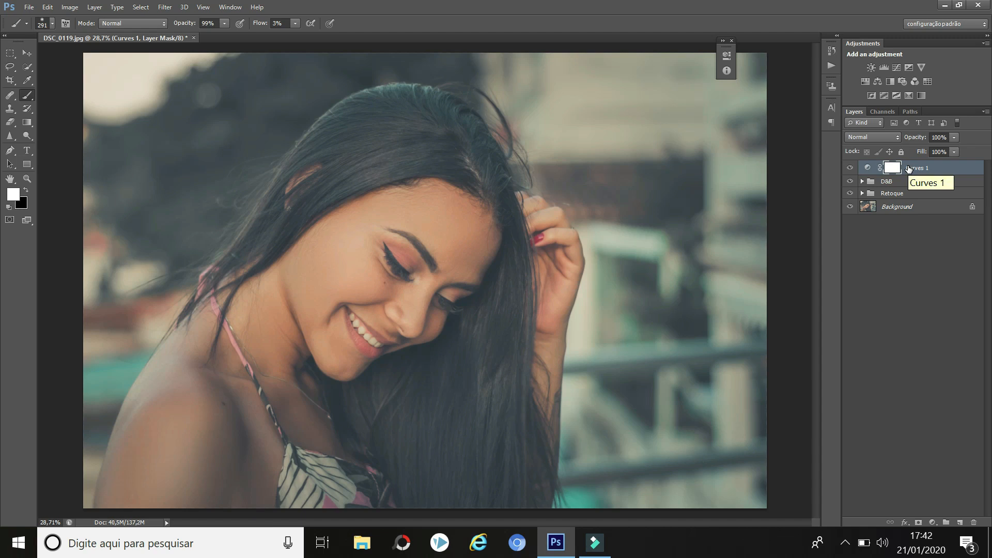
Try flattening the whole image into a single background layer, and undo the flattening.
right_click(910, 209)
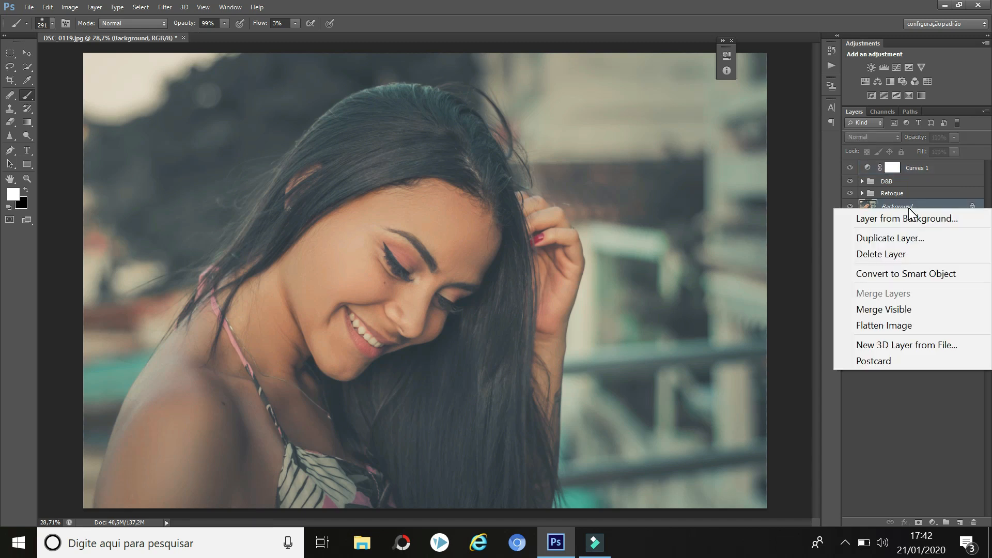
click(905, 329)
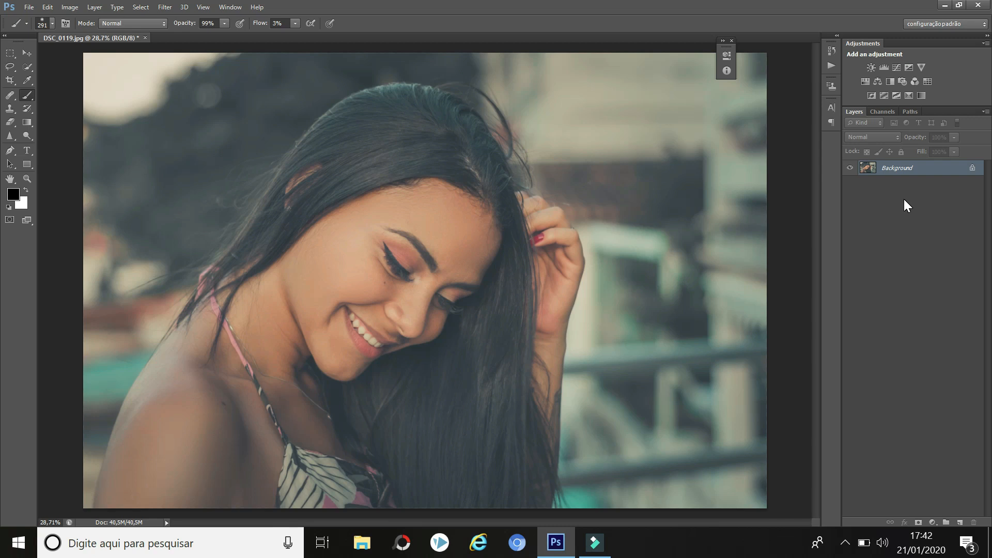
key(ctrl+z)
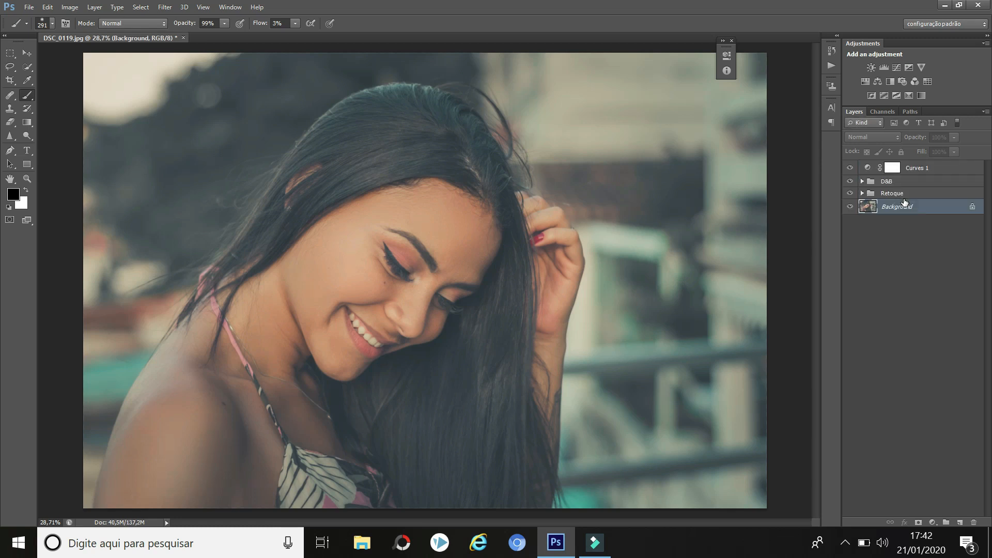
Stamp all visible layers into a new merged layer above Curves 1, keeping the existing layers.
click(892, 167)
key(x)
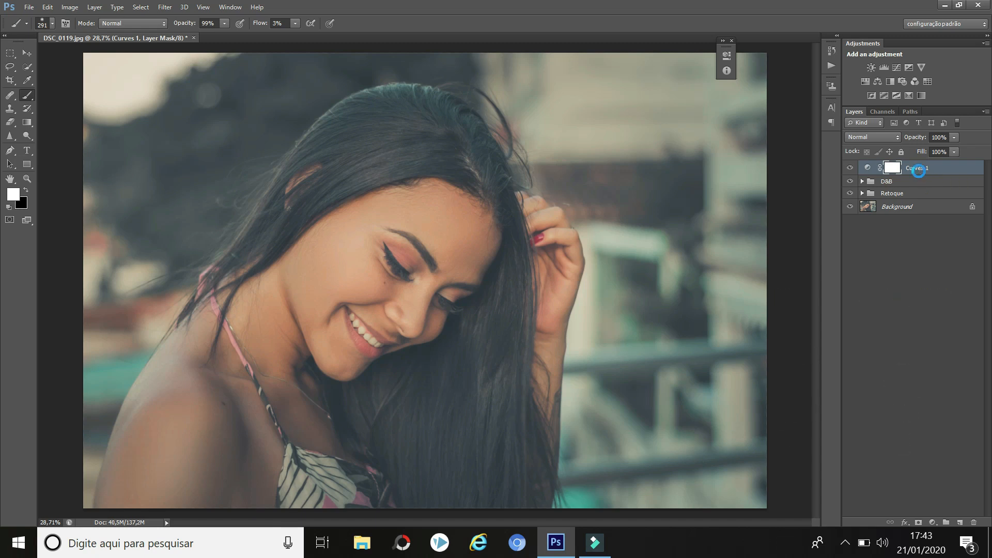
key(ctrl+alt+shift+e)
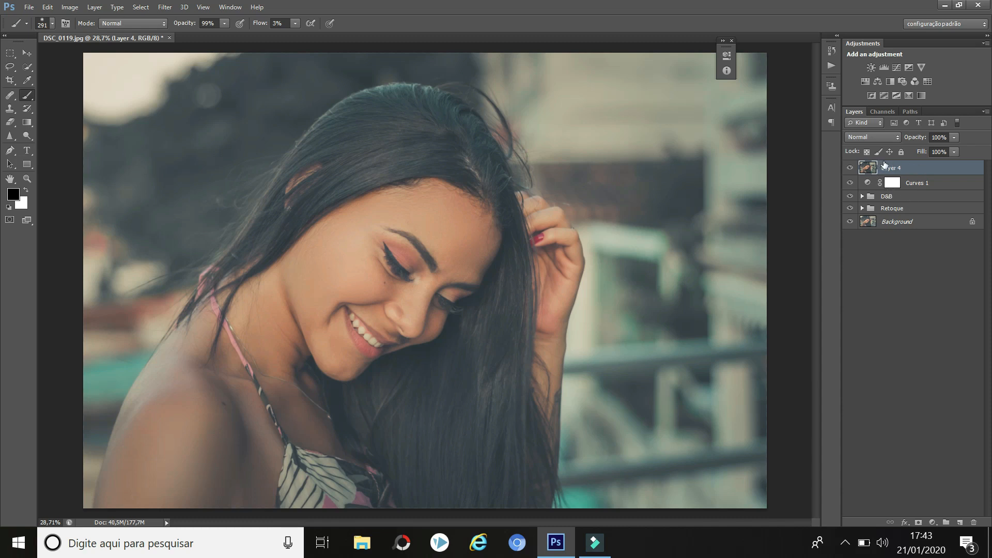
Duplicate the merged layer at the top of the layer stack.
click(862, 196)
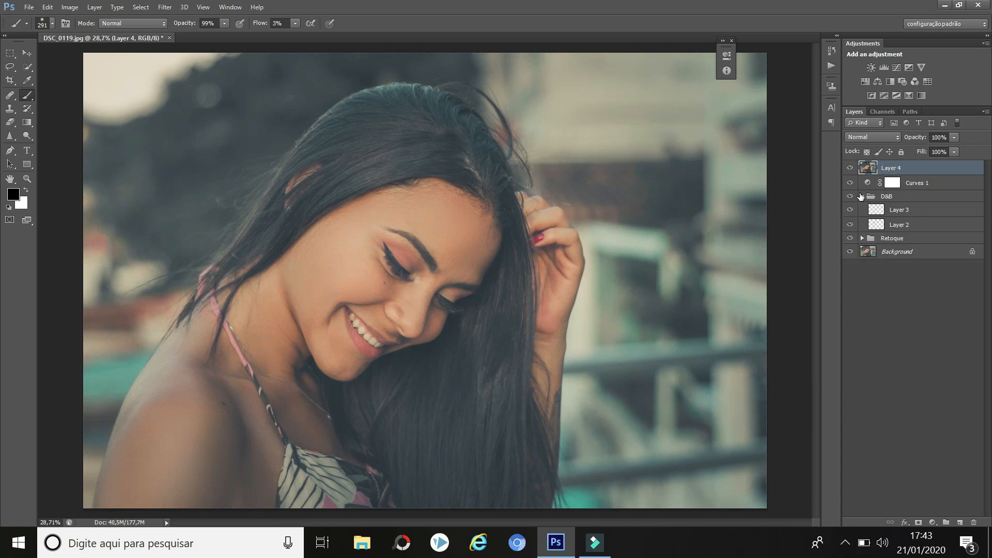
click(862, 238)
click(862, 239)
click(862, 196)
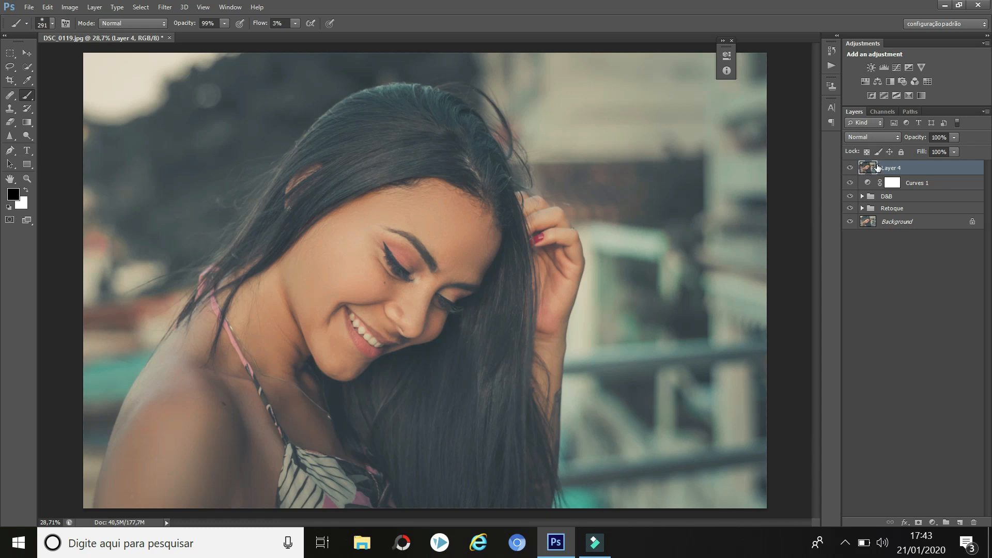
drag(877, 167, 876, 170)
key(ctrl+j)
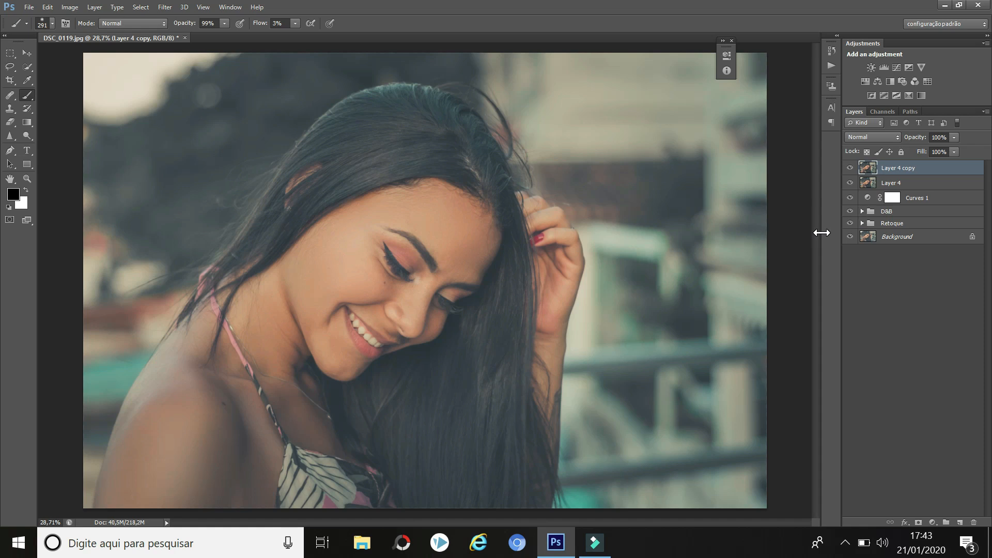
Start the Unsharp Mask filter on the duplicated merged layer and set its Amount to 13%.
key(ctrl+plus)
key(ctrl+plus)
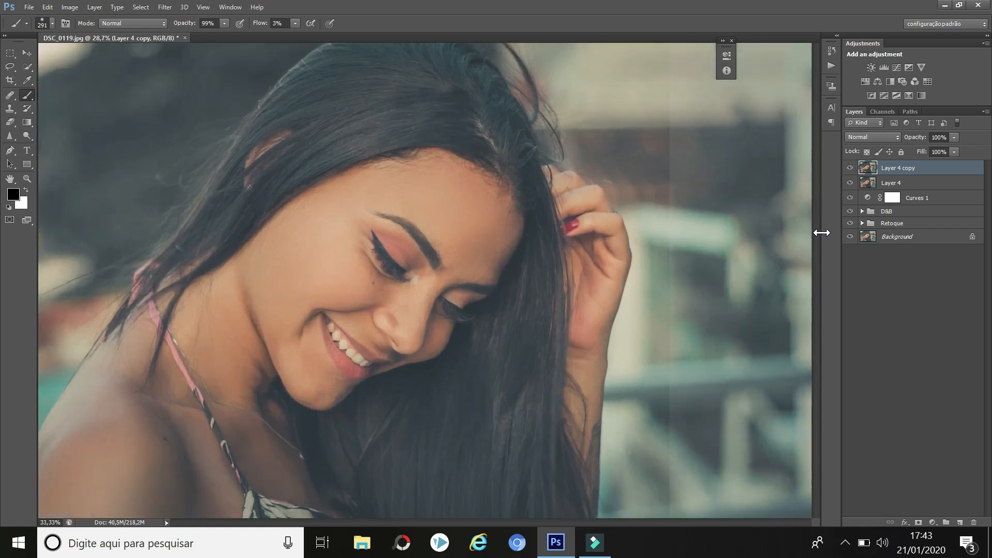
key(ctrl+minus)
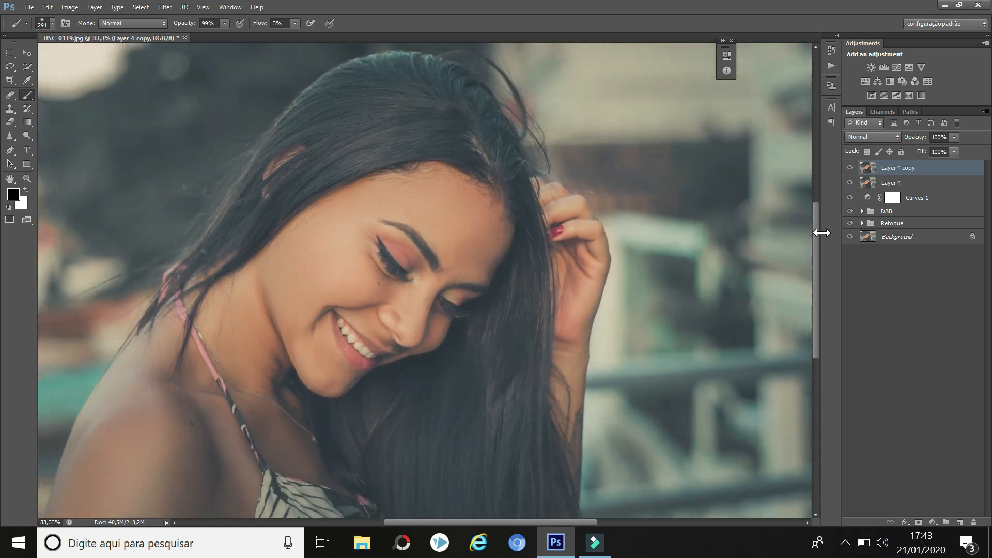
click(165, 7)
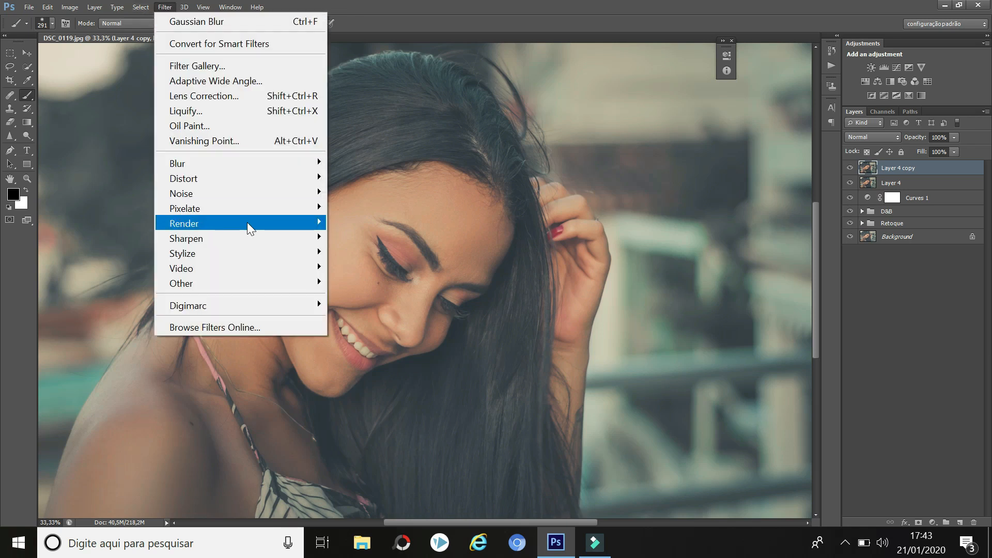
mouse_move(249, 238)
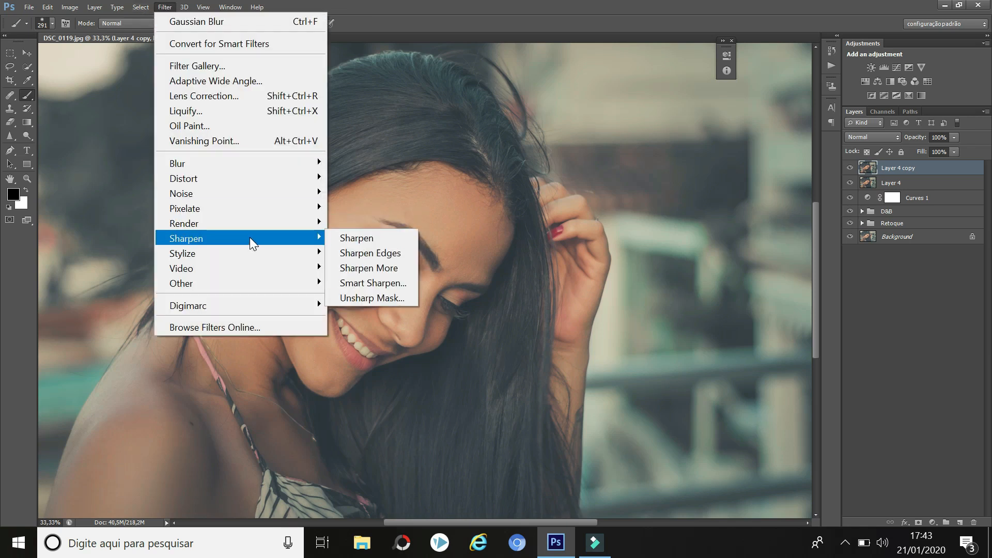
click(386, 295)
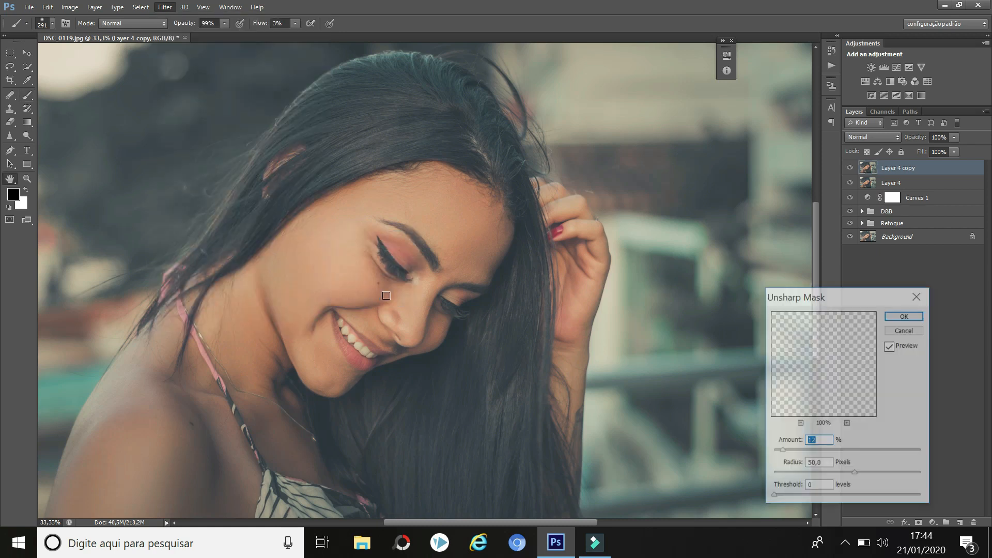
drag(858, 297, 721, 103)
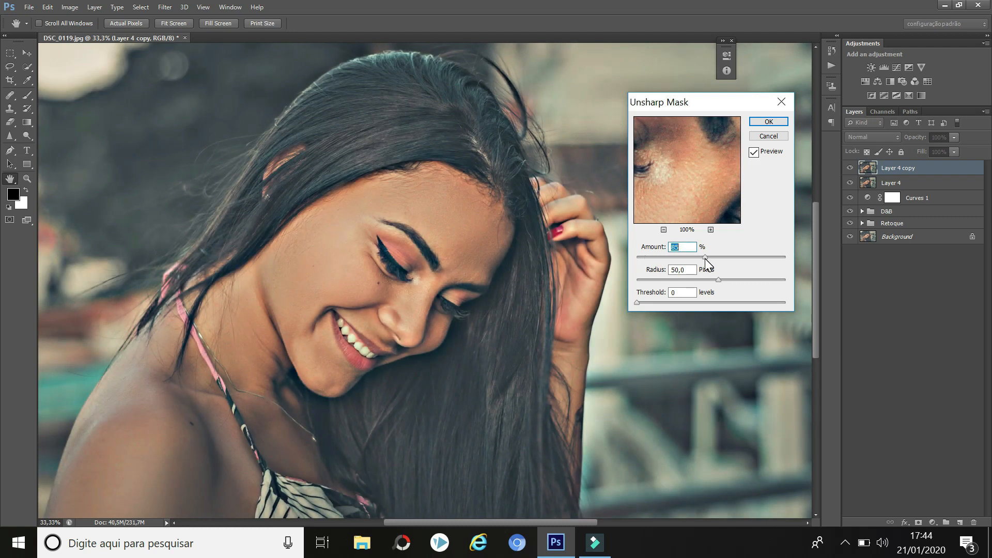
drag(705, 259, 648, 265)
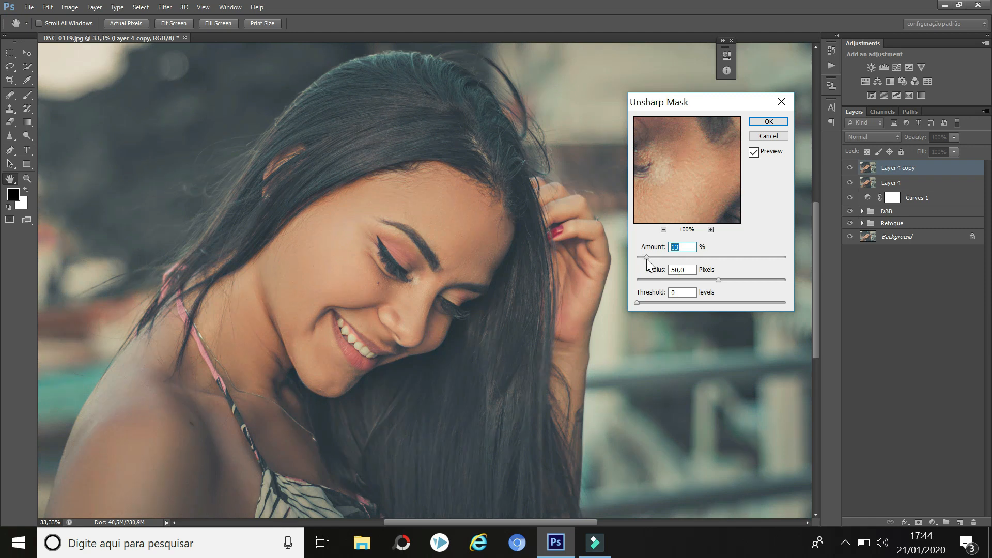
drag(647, 260, 647, 260)
Try an Unsharp Mask Radius of 153,4 pixels and compare the image with and without the preview.
drag(719, 280, 745, 281)
click(745, 281)
click(746, 281)
key(ctrl+plus)
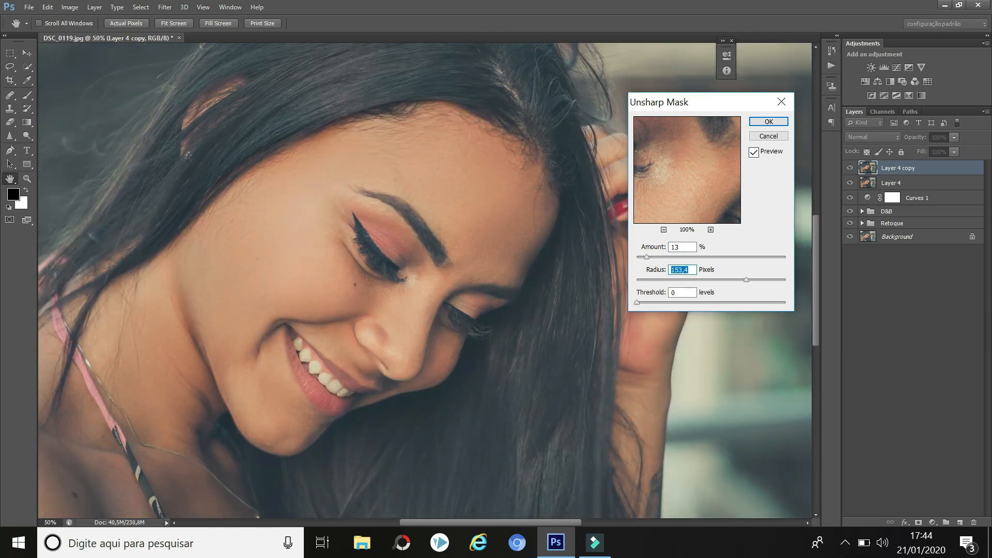
click(754, 152)
click(754, 152)
Set the Unsharp Mask Radius to 50 pixels, check the preview and apply the filter.
drag(691, 270, 637, 278)
text(50)
click(754, 152)
click(753, 152)
click(769, 123)
key(b)
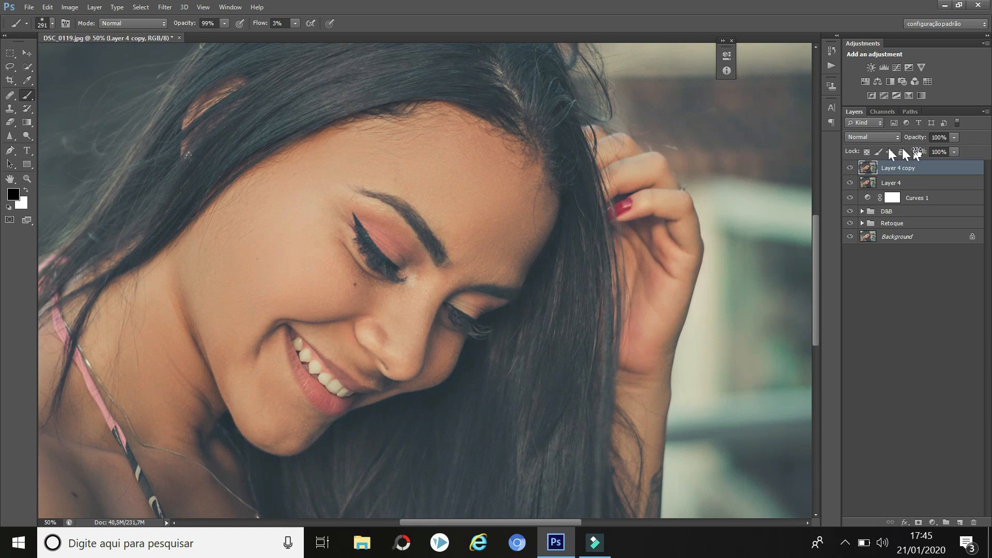
Reduce the sharpened layer's opacity to 80% and compare the image with that layer hidden and shown.
click(954, 137)
click(850, 168)
click(849, 169)
key(ctrl+0)
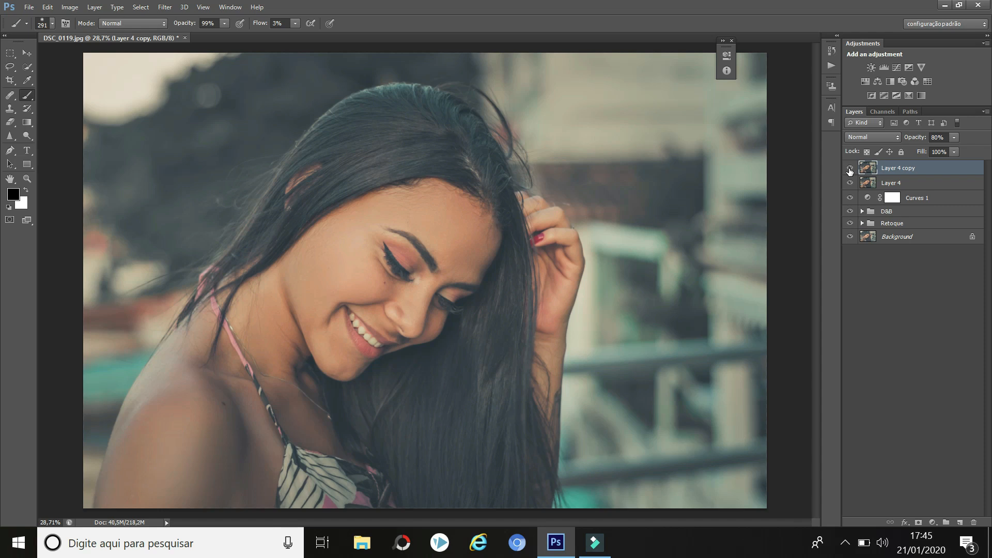
click(849, 168)
Stamp all visible layers into another merged layer at the top of the stack and duplicate it.
key(ctrl+alt+shift+e)
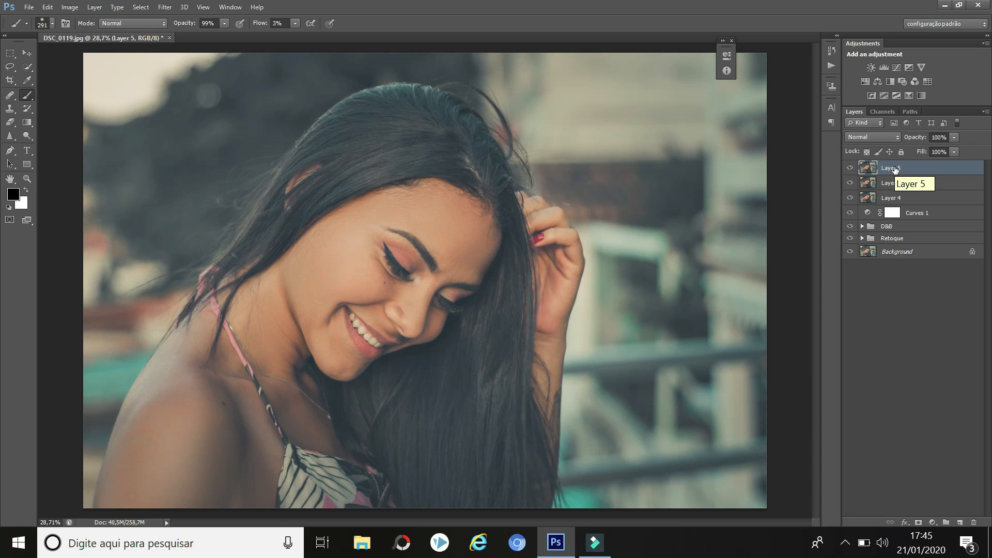
key(ctrl+j)
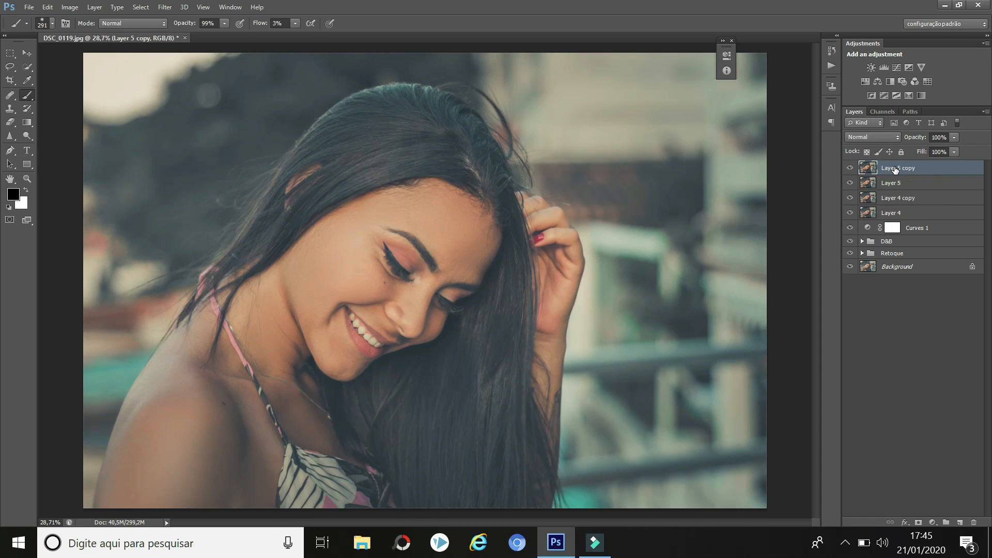
Rename the duplicated top layer to "Nitidez".
double_click(899, 171)
text(Nitidez)
key(Return)
Apply the High Pass filter to the Nitidez layer with a Radius of 3 pixels and dismiss the storage notification.
click(169, 5)
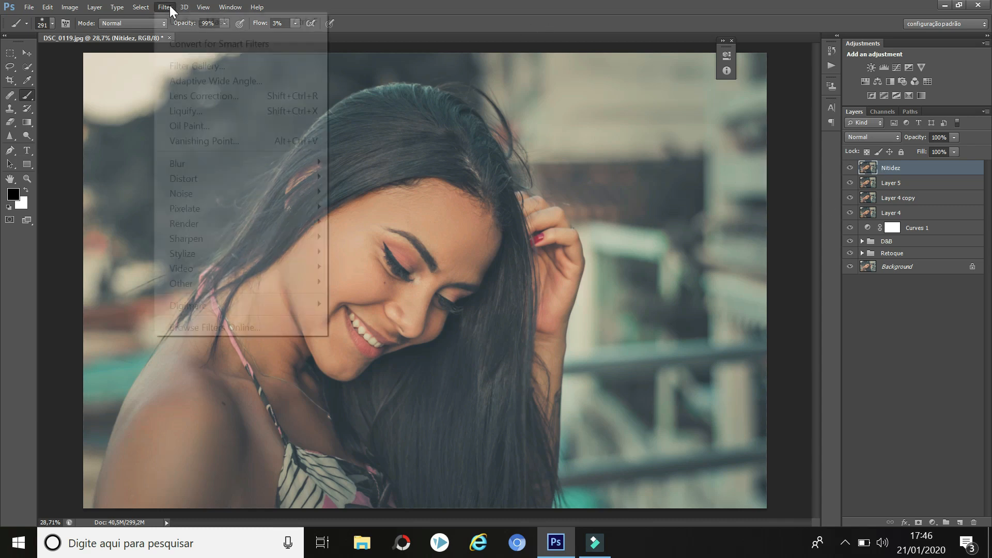
mouse_move(250, 284)
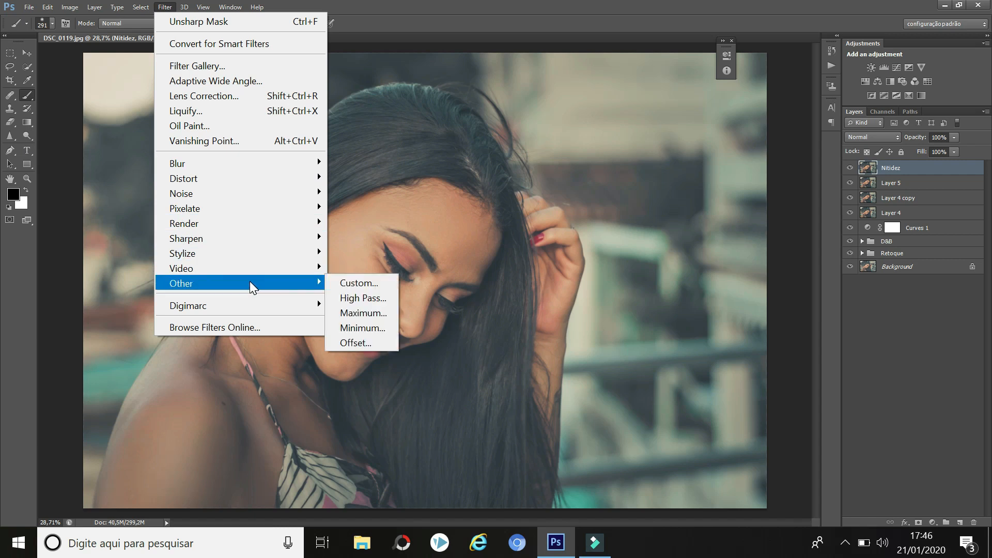
click(364, 298)
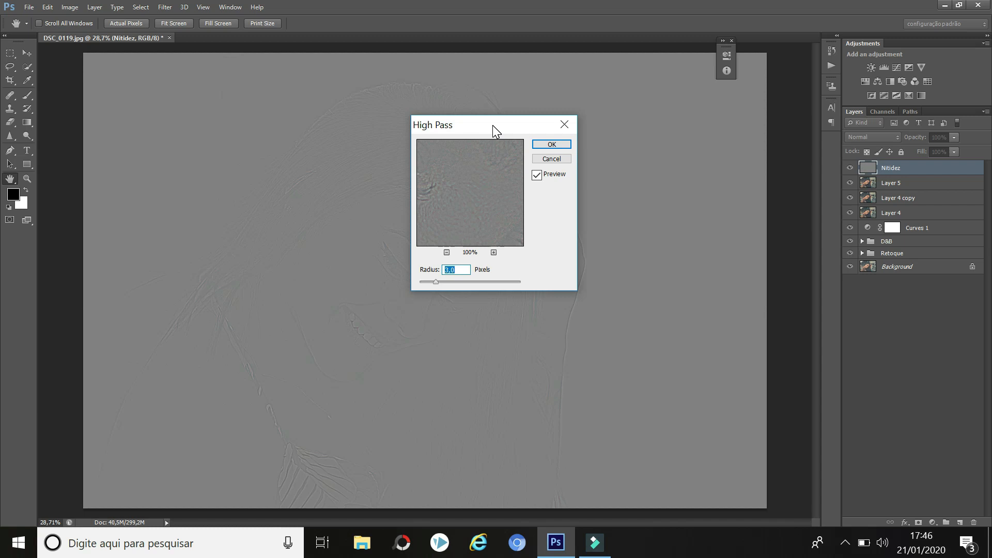
drag(492, 126, 654, 102)
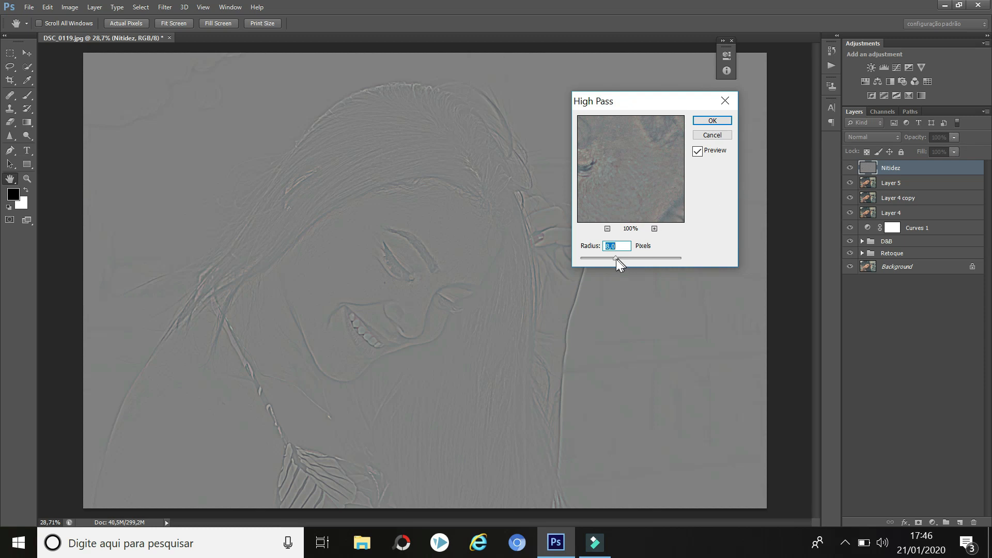
key(Up)
key(Up)
key(Up)
text(3)
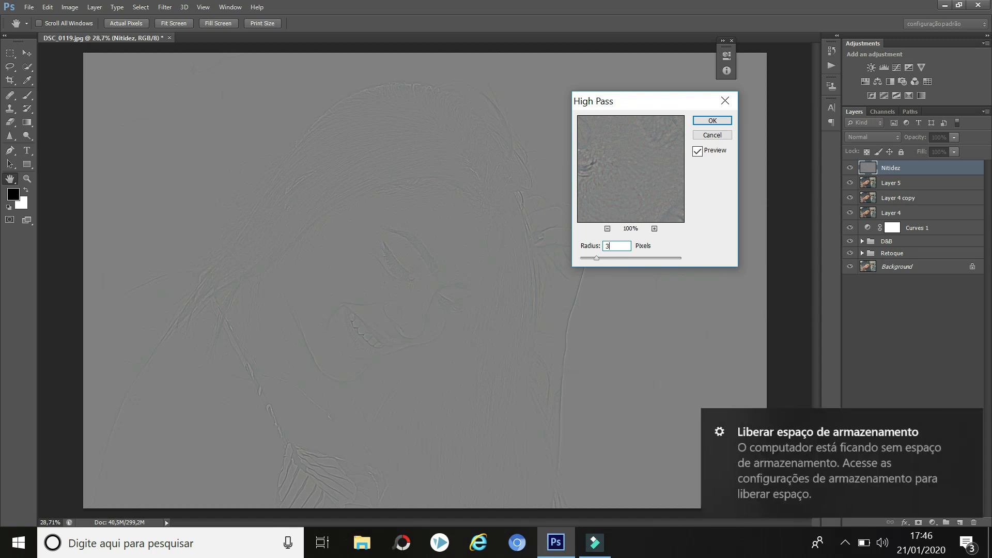
click(713, 121)
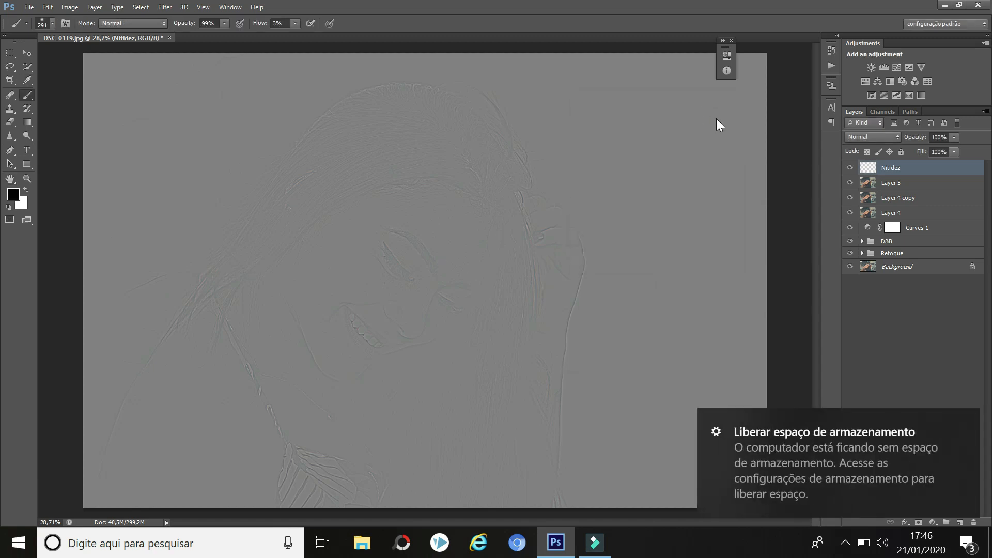
click(965, 423)
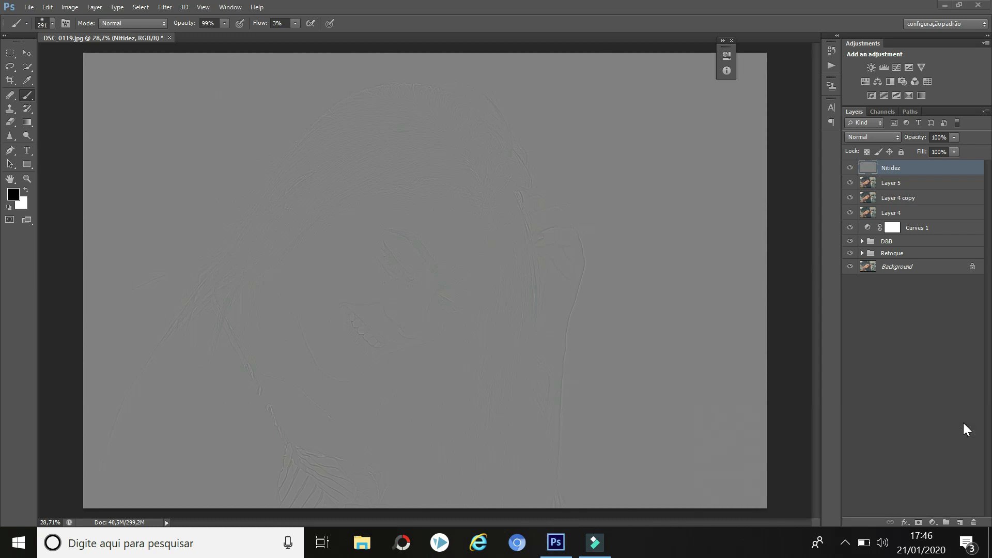
Set the Nitidez layer's blend mode to Overlay and compare the face at 100% with the layer hidden and shown.
click(881, 137)
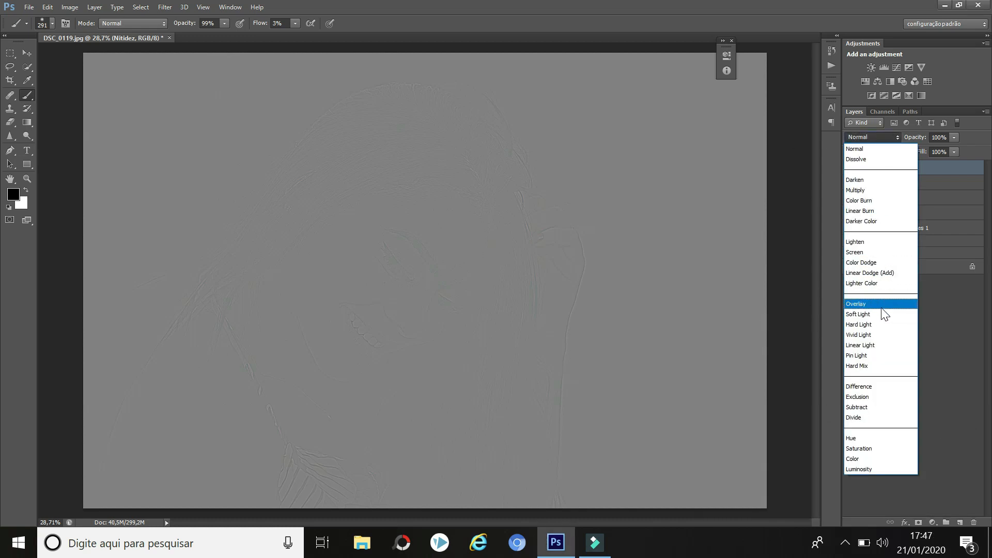
click(858, 303)
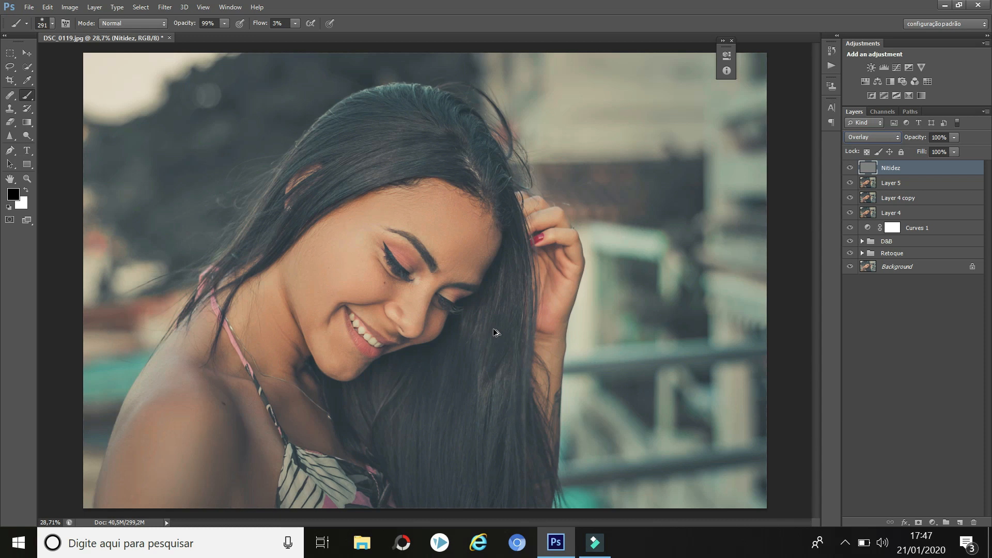
key(ctrl+1)
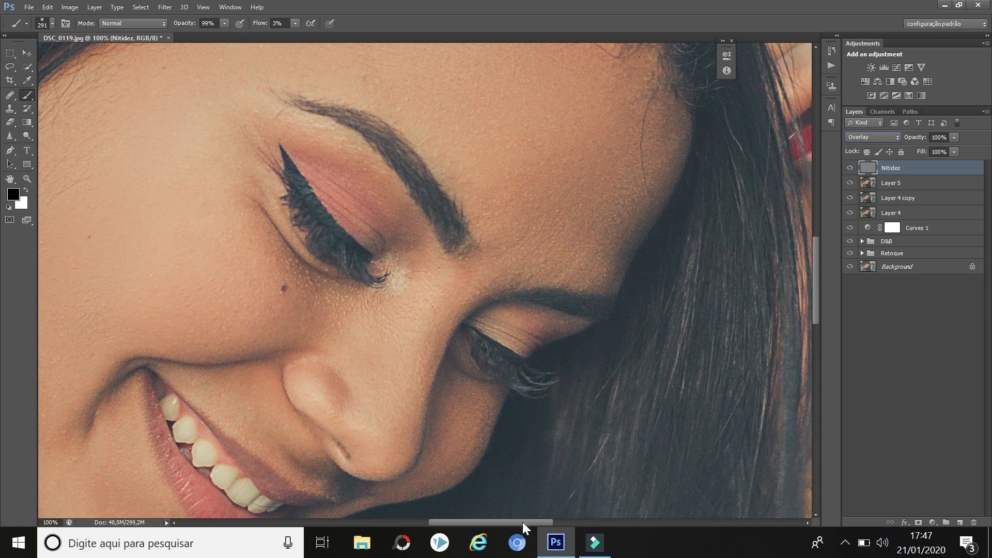
drag(520, 523, 501, 523)
click(850, 168)
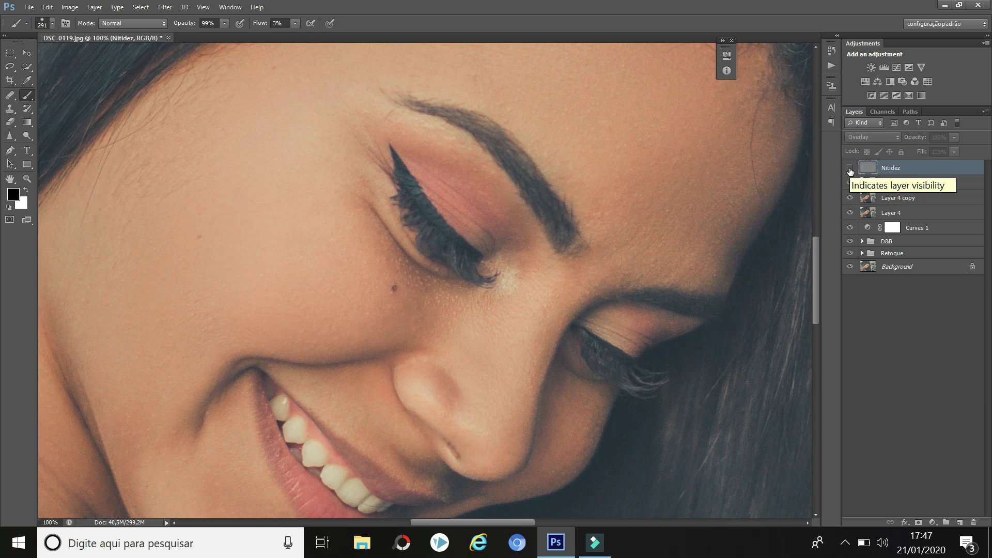
click(850, 168)
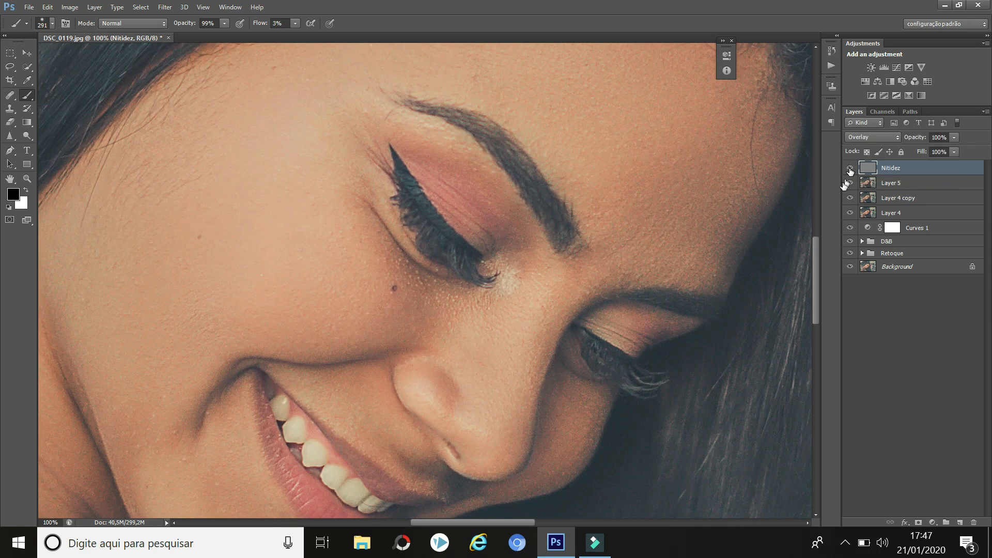
mouse_move(814, 256)
mouse_down()
mouse_move(813, 237)
mouse_move(817, 274)
mouse_move(817, 256)
mouse_up()
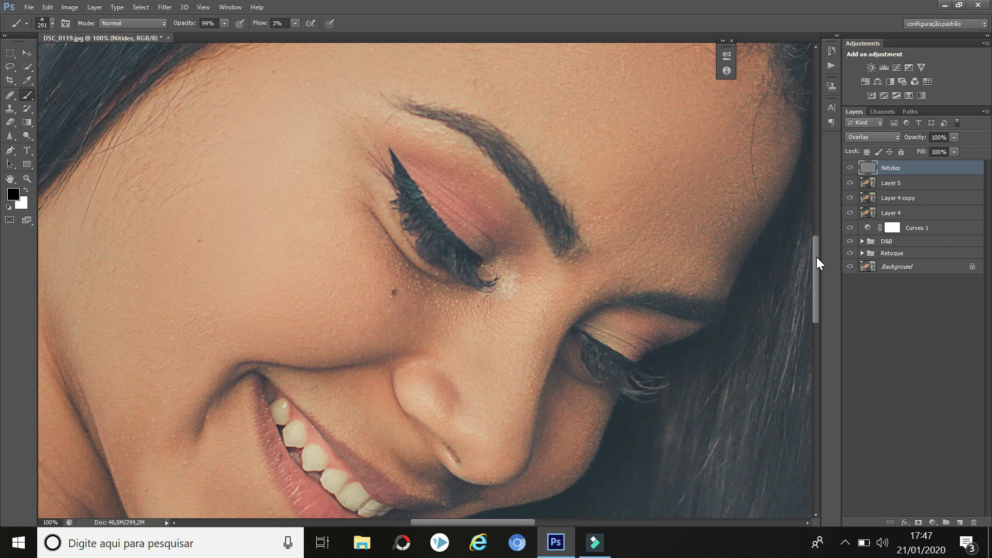
Reduce the Nitidez layer's opacity to 75% and compare the face with the layer hidden and shown.
click(954, 141)
click(850, 169)
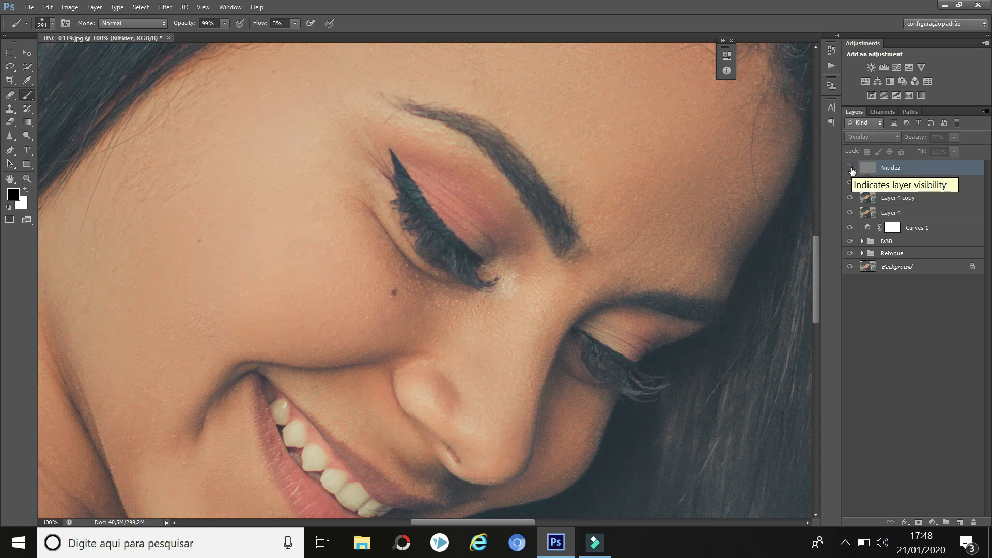
click(851, 169)
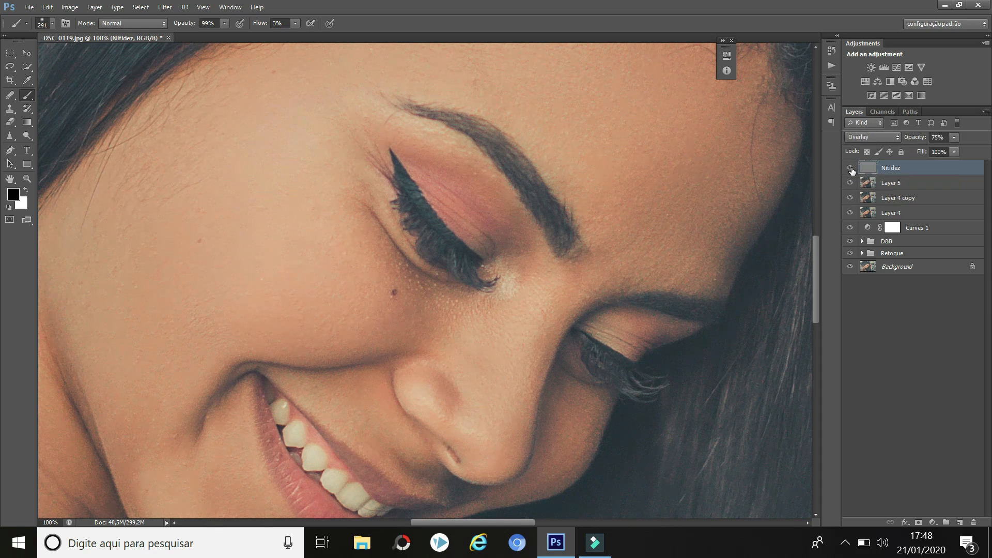
Examine the sharpening on the mouth at 200% and on the full portrait with the Nitidez layer hidden and shown.
key(ctrl+plus)
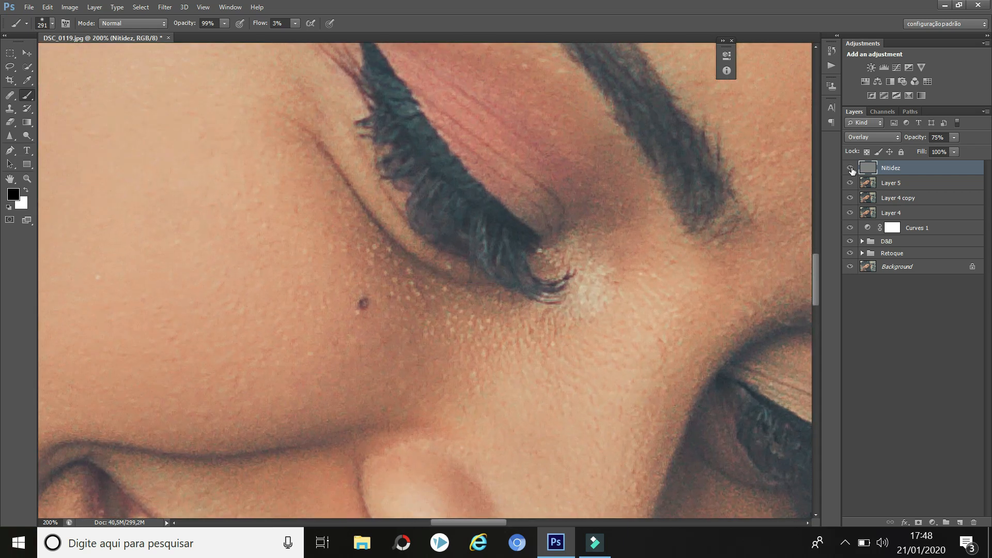
drag(817, 272, 816, 311)
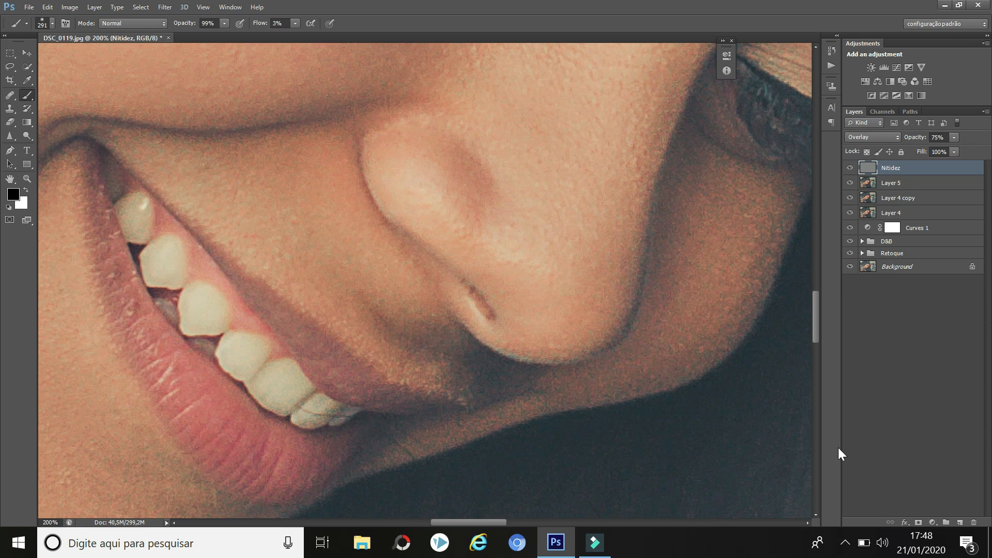
drag(476, 523, 448, 523)
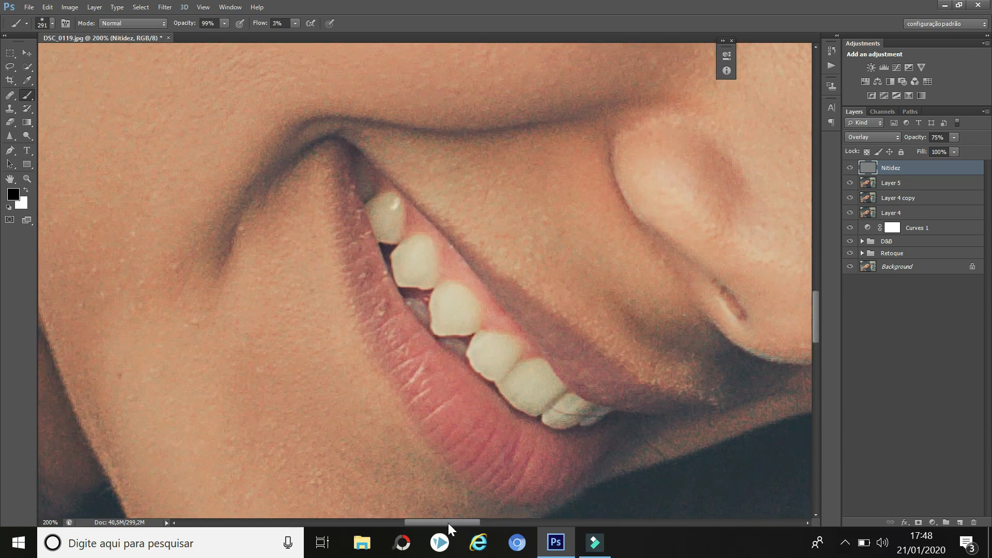
click(850, 170)
click(850, 169)
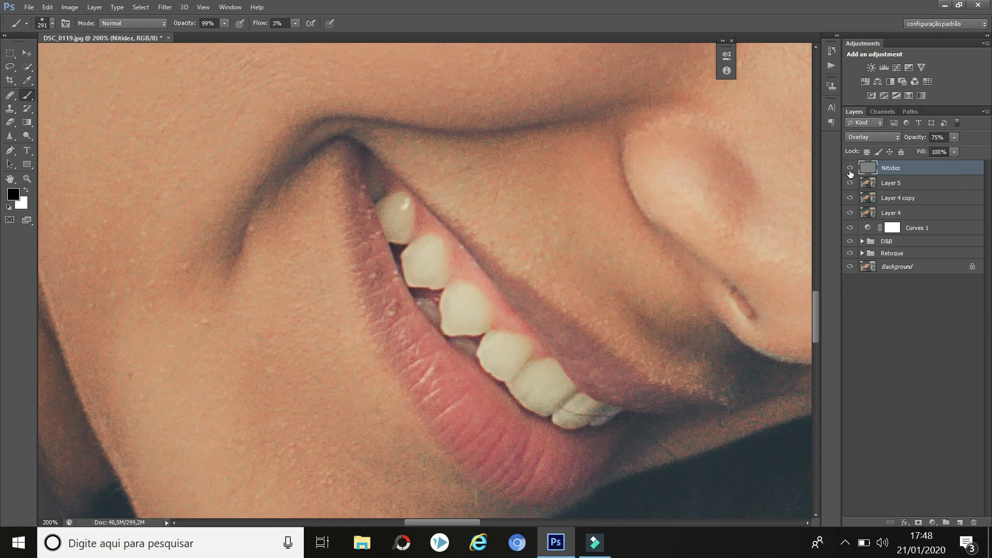
key(ctrl+0)
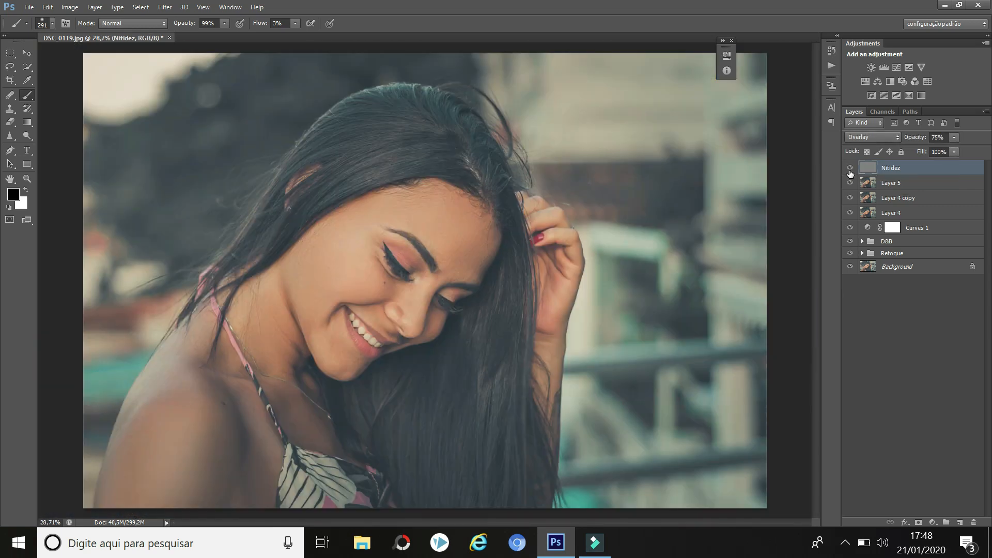
click(850, 170)
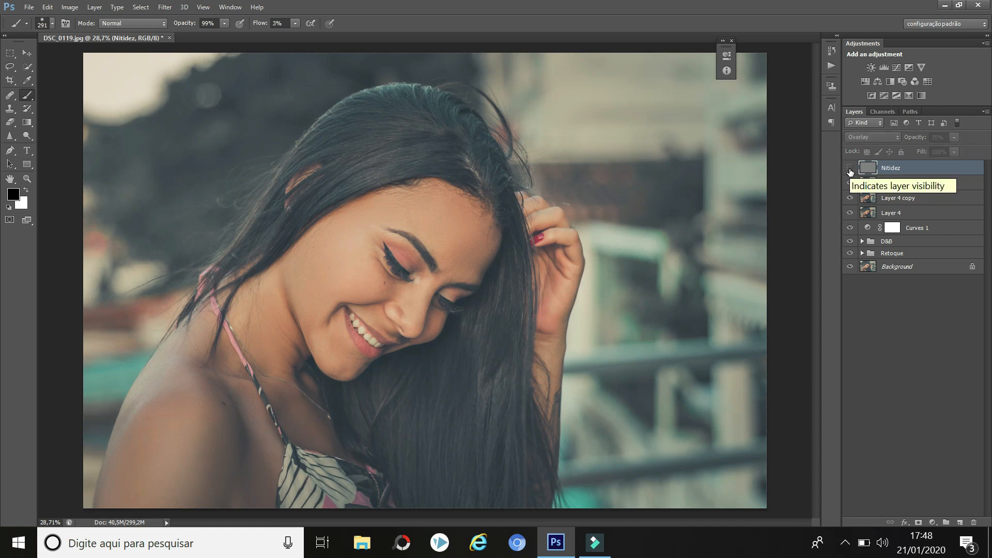
click(850, 169)
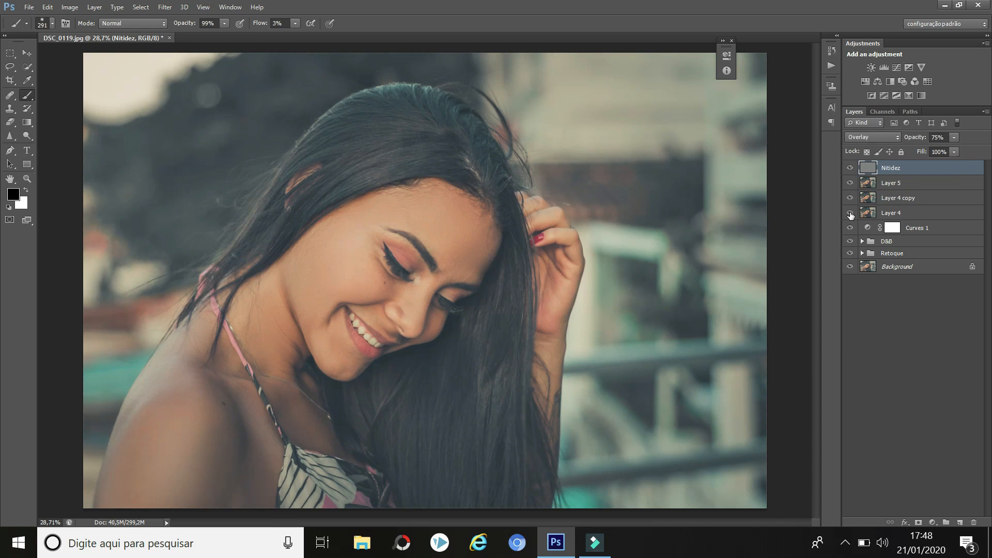
Compare the full portrait with Layer 4 and all layers above it hidden and shown.
drag(851, 215, 847, 160)
drag(849, 213, 850, 170)
drag(850, 216, 850, 162)
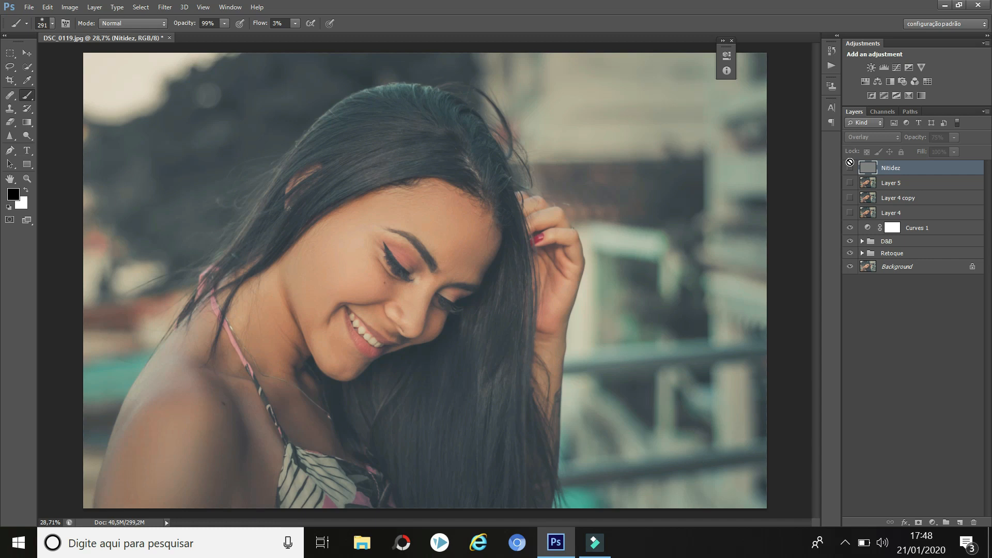
click(849, 212)
click(850, 198)
click(849, 183)
click(850, 168)
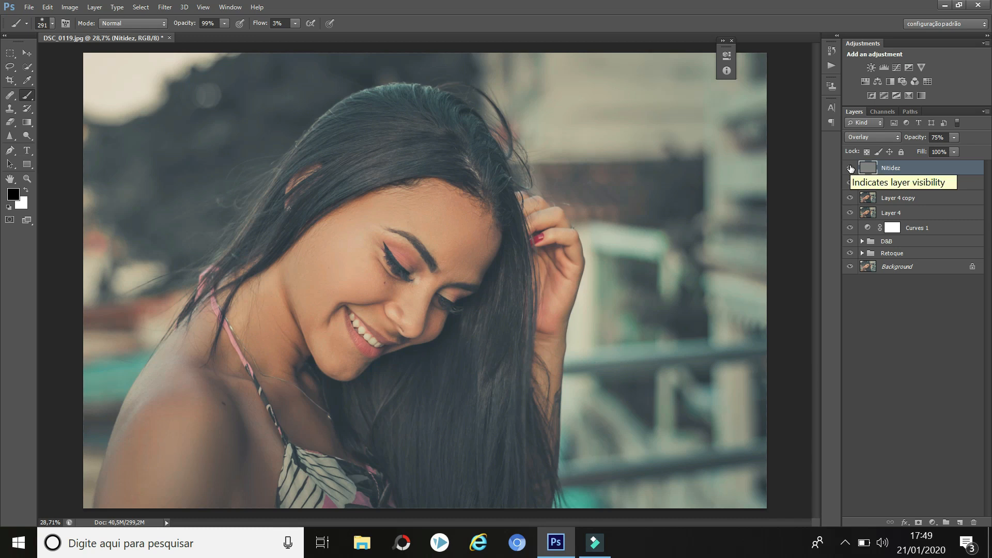
Compare the face at 66,67% zoom with the four top layers hidden and shown.
key(ctrl+1)
key(ctrl+minus)
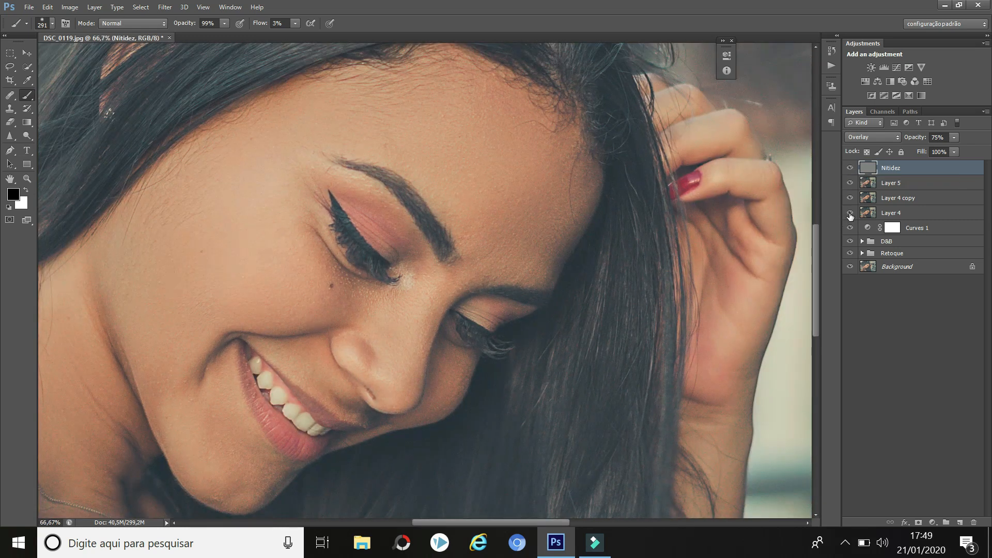
drag(850, 215, 853, 171)
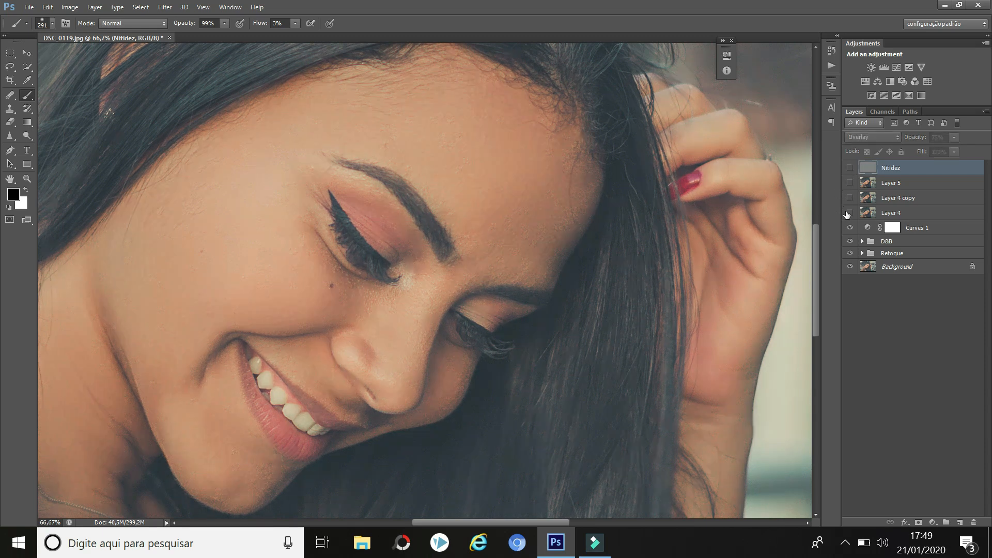
drag(851, 214, 850, 170)
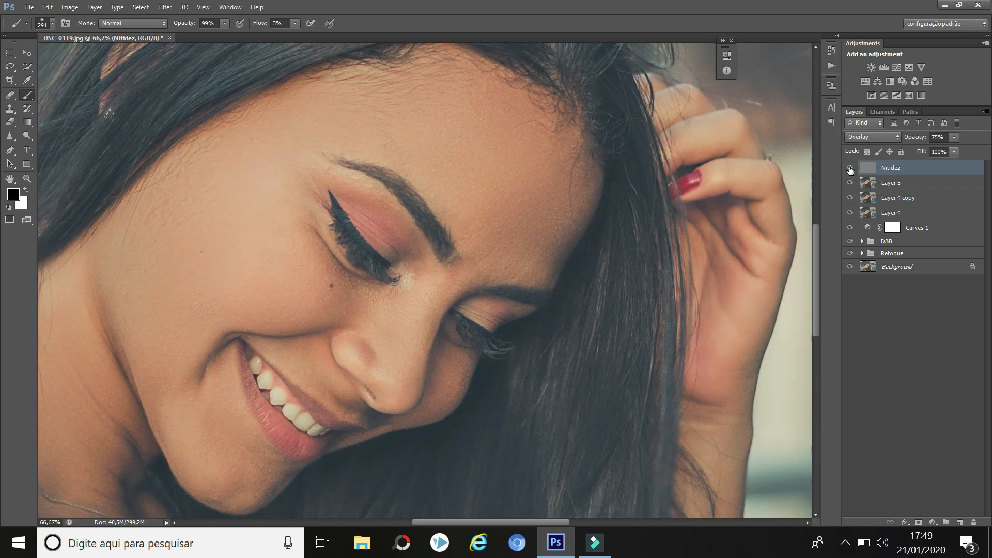
Flatten the whole image into a single Background layer.
key(ctrl+0)
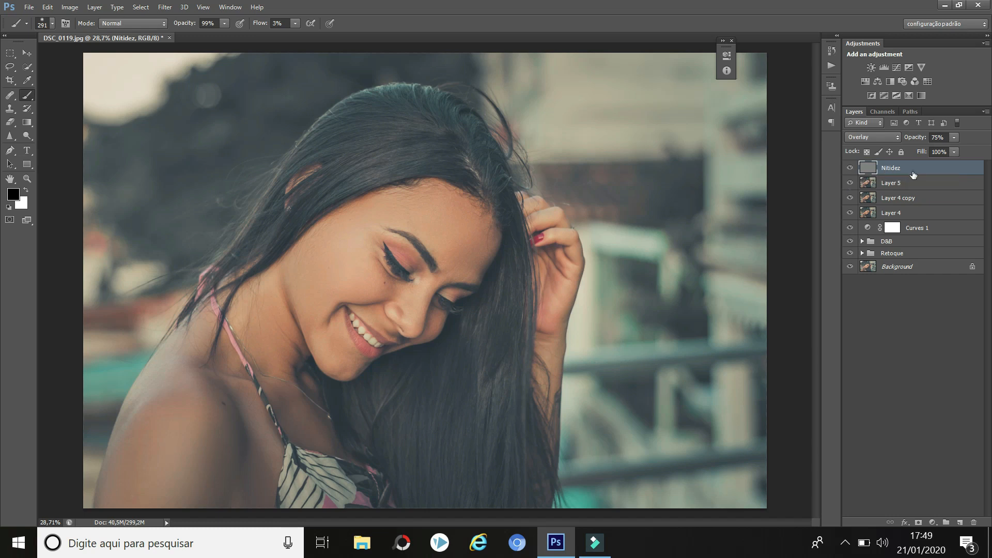
right_click(918, 269)
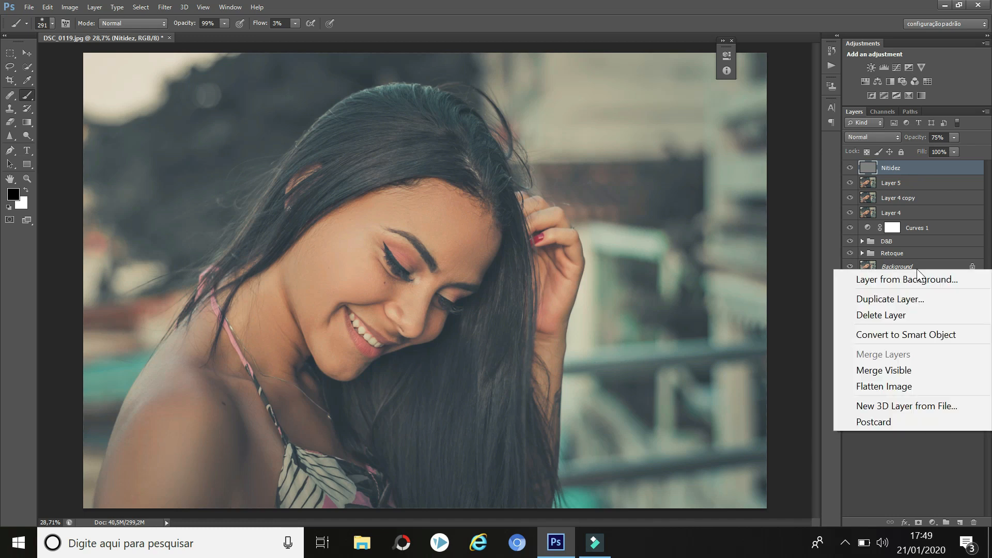
click(904, 386)
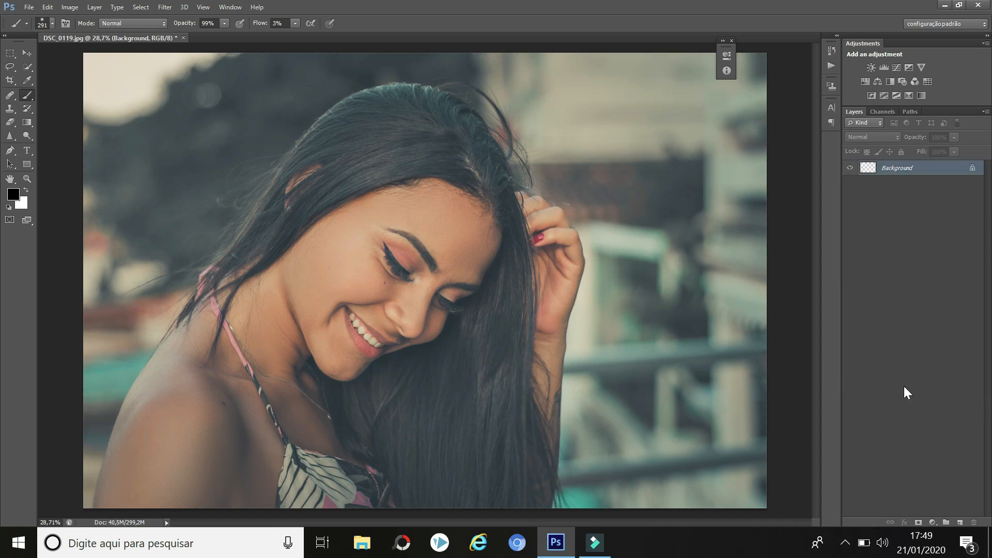